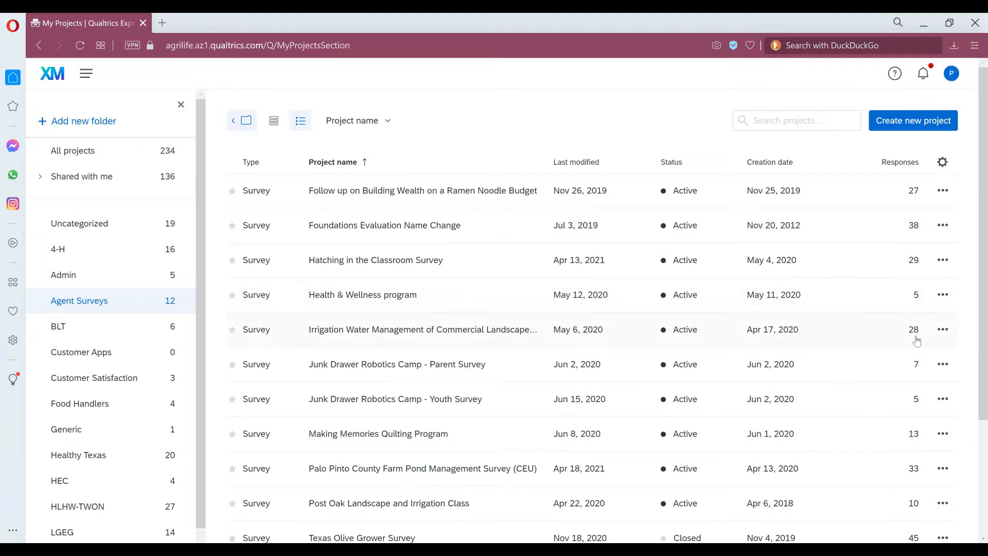
Open the Irrigation Water Management of Commercial Landscapes survey and preview its question pages through the economic benefit and recommendation questions
left_click(449, 334)
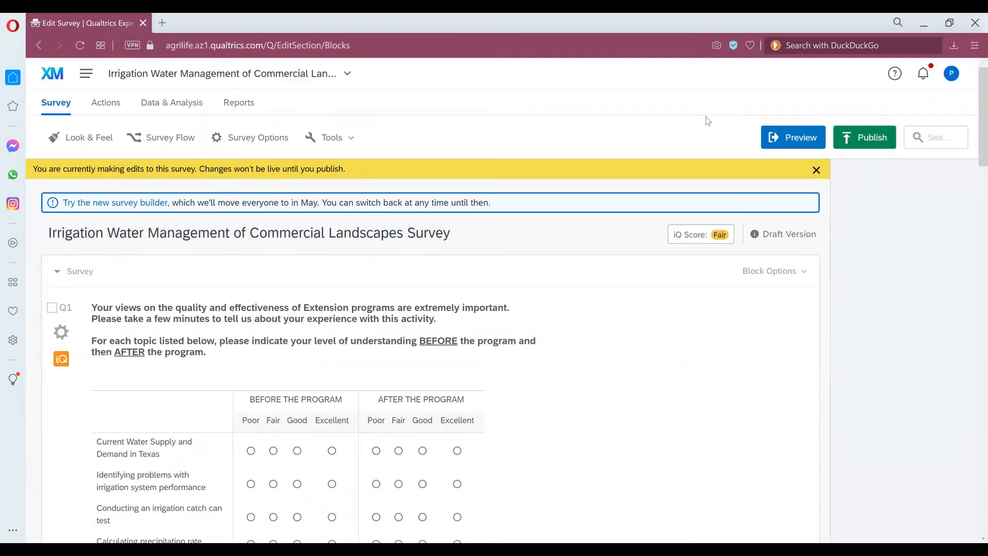
left_click(796, 139)
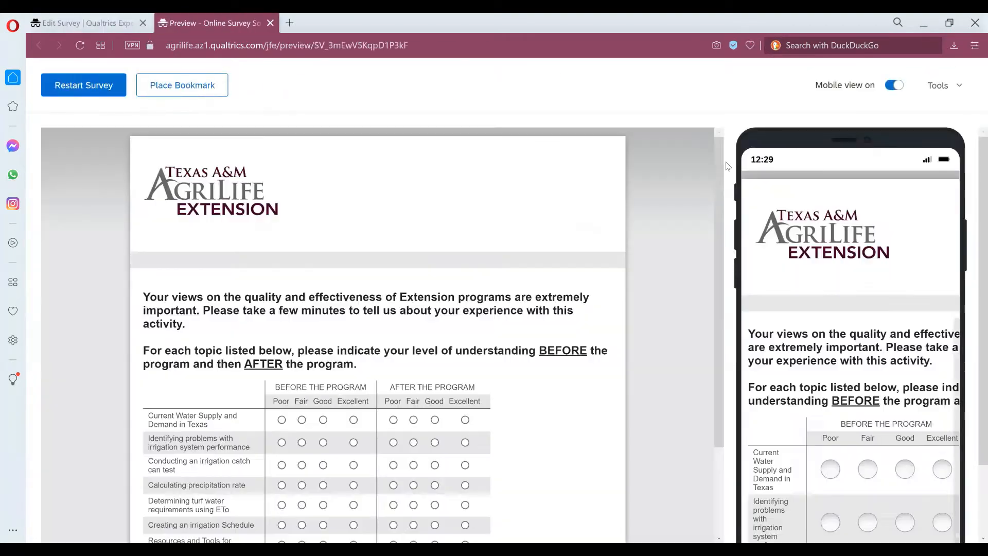
scroll(540, 207, "down", 3)
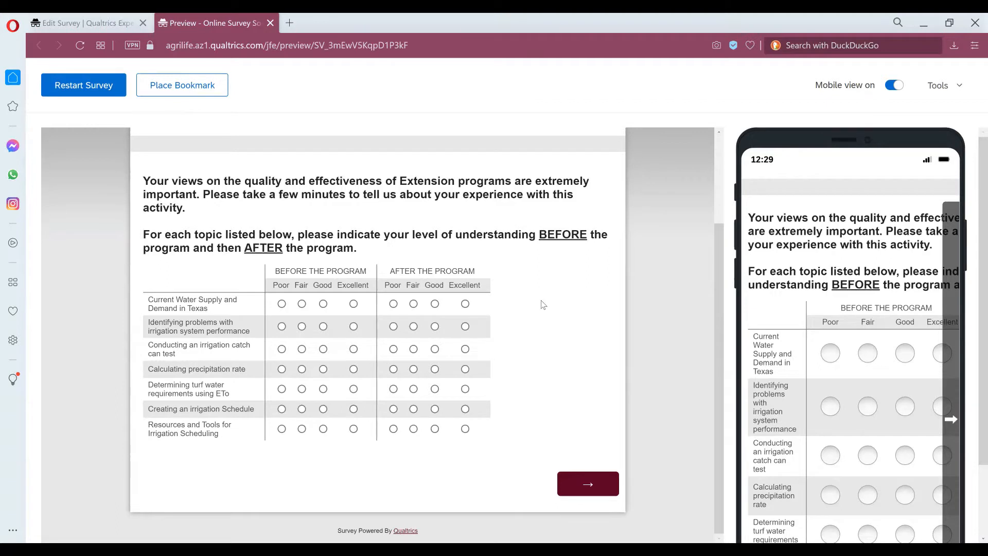
left_click(597, 489)
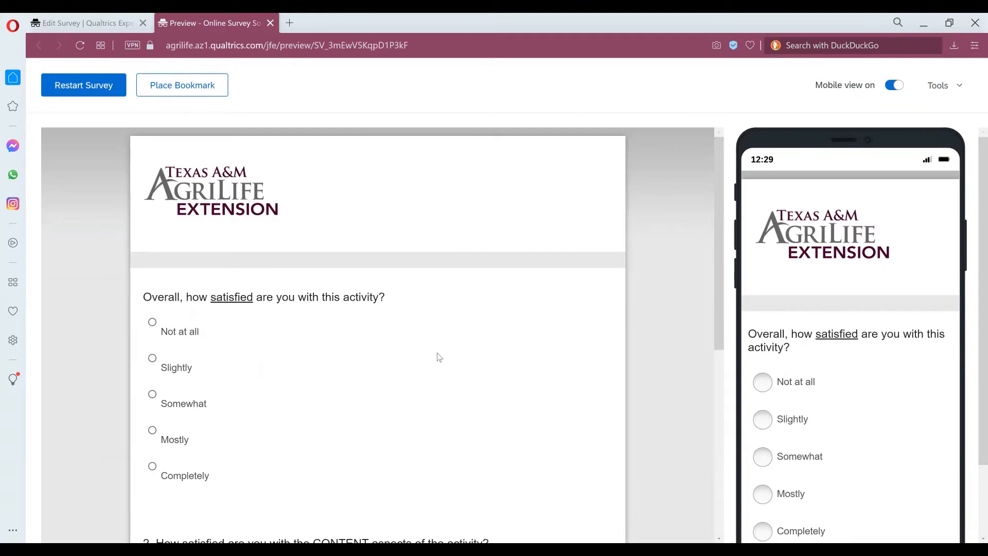
scroll(448, 338, "down", 7)
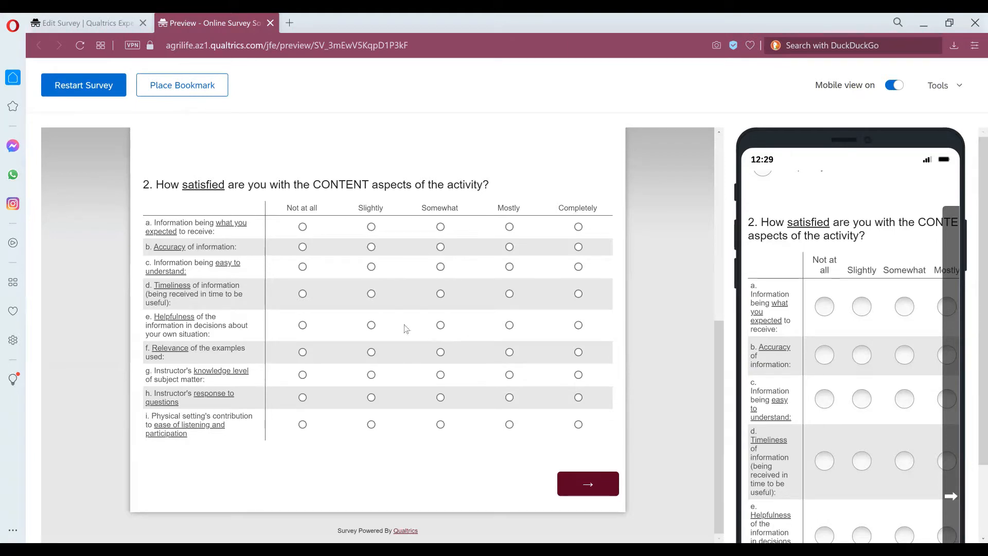
left_click(587, 483)
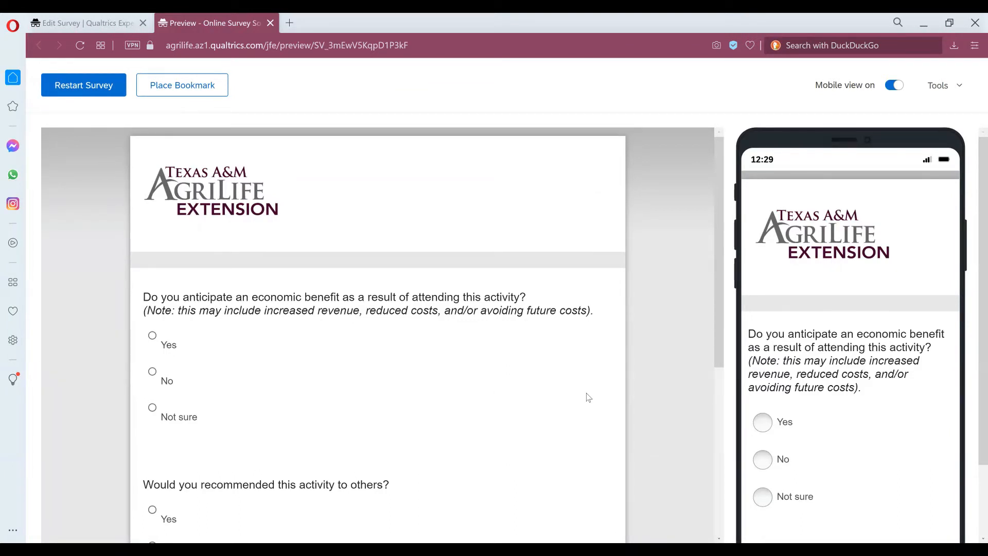
scroll(478, 412, "down", 5)
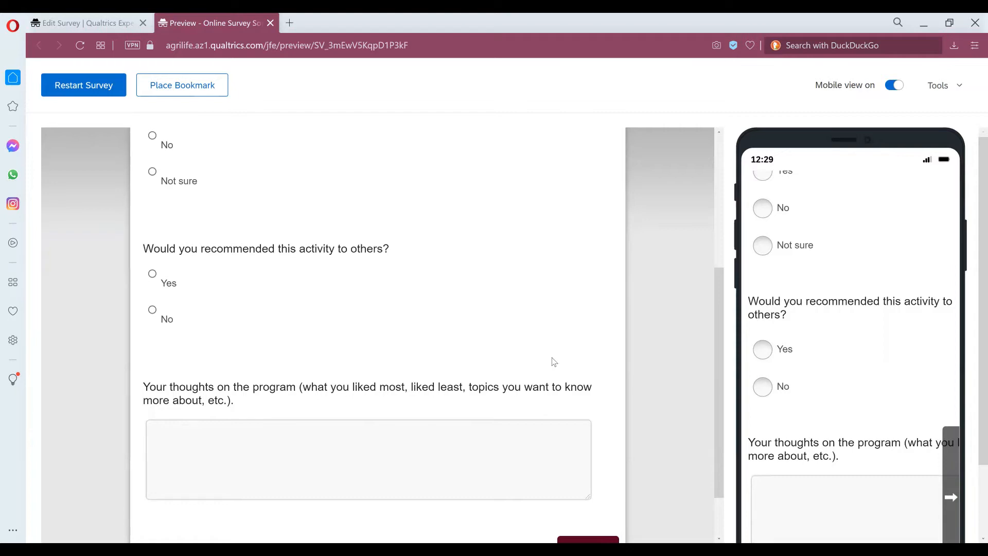
scroll(505, 363, "up", 5)
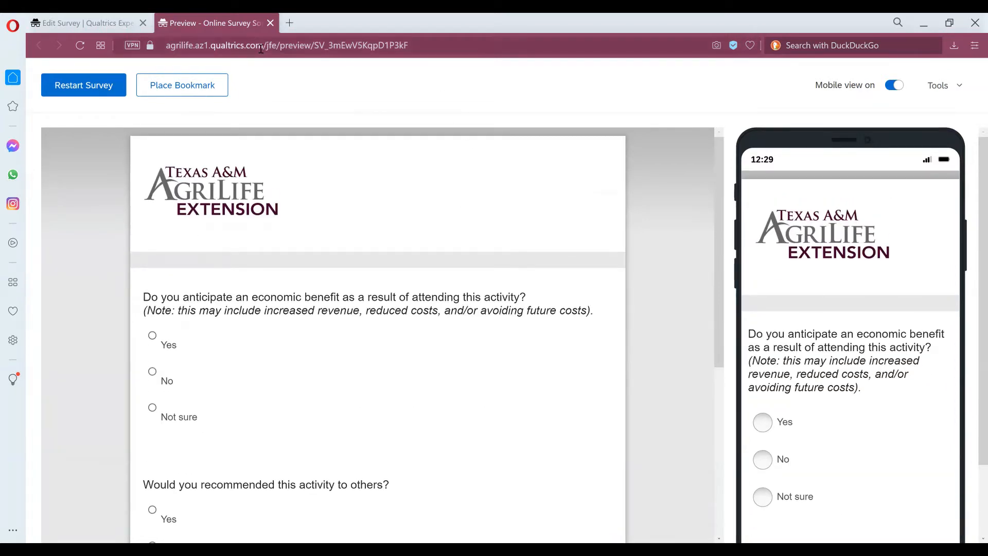
left_click(271, 23)
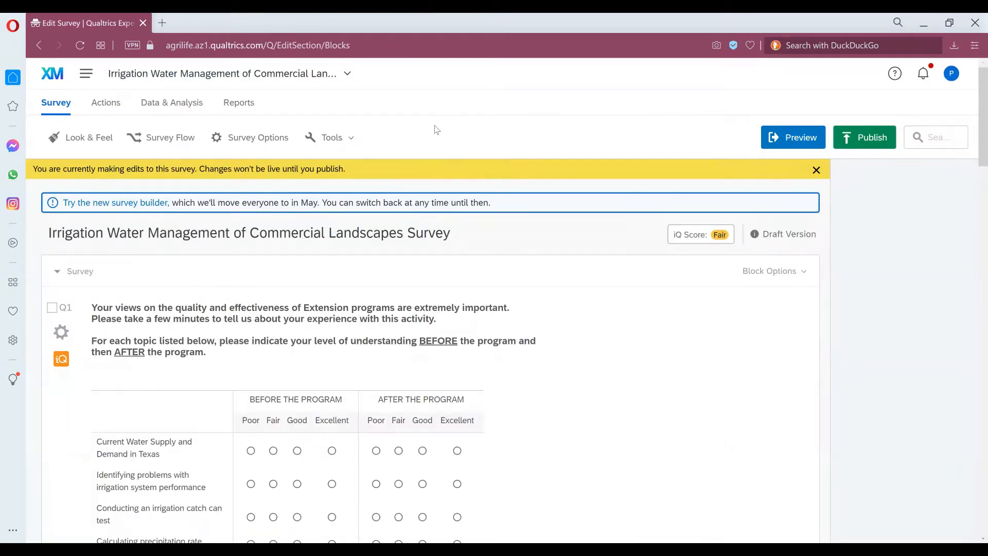
Open the survey's results report and examine the chart, statistics table and choice percentages for the Q1 BEFORE THE PROGRAM ratings
left_click(239, 105)
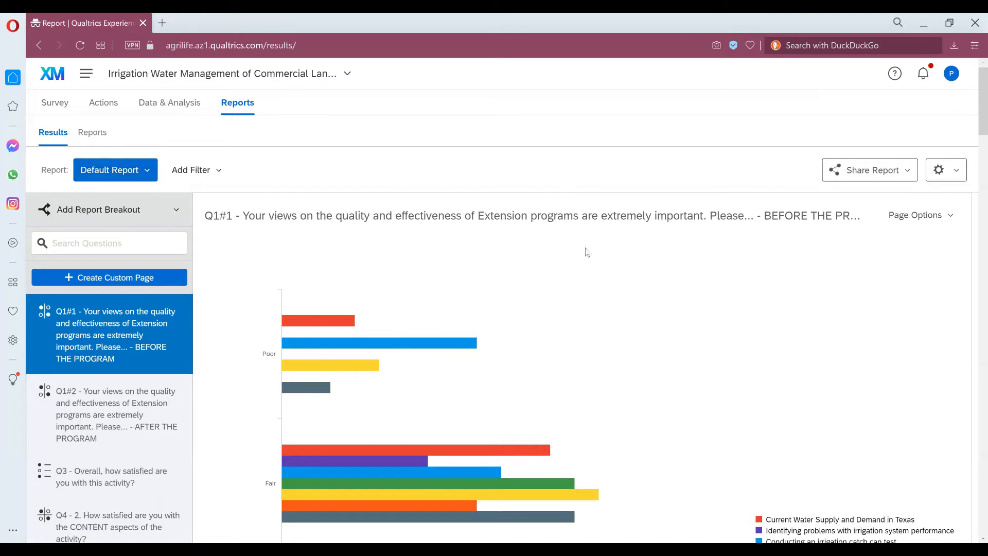
scroll(586, 253, "down", 1)
scroll(586, 253, "down", 3)
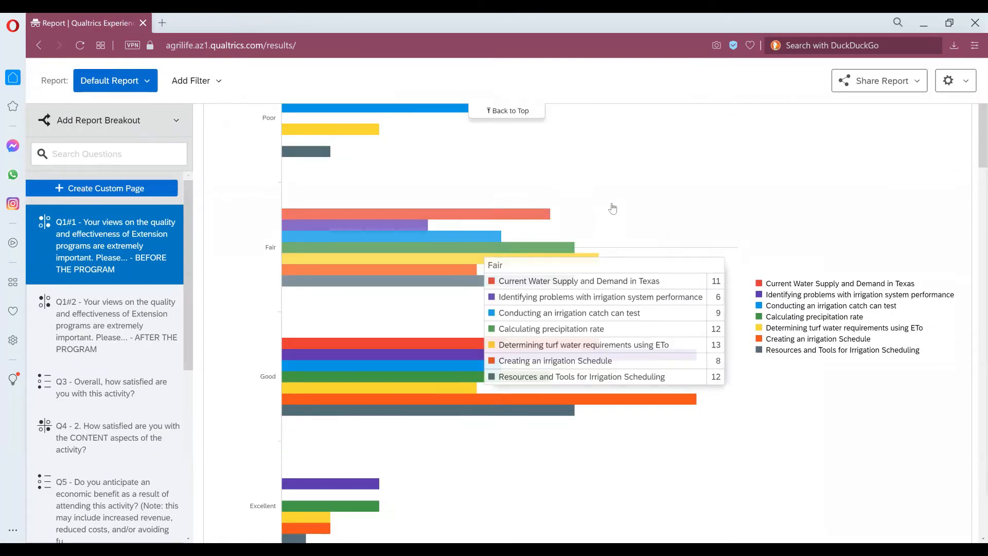
scroll(613, 208, "down", 8)
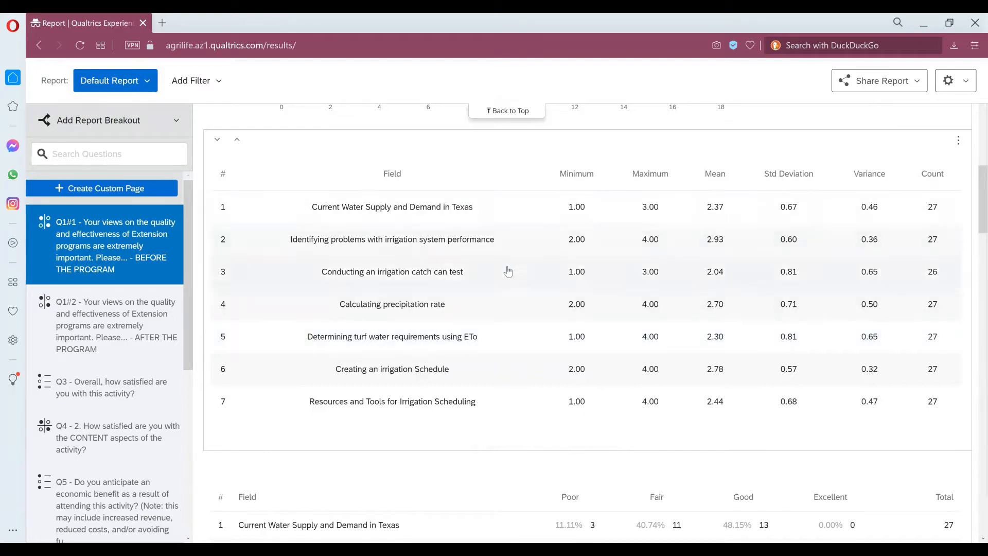
scroll(470, 289, "down", 4)
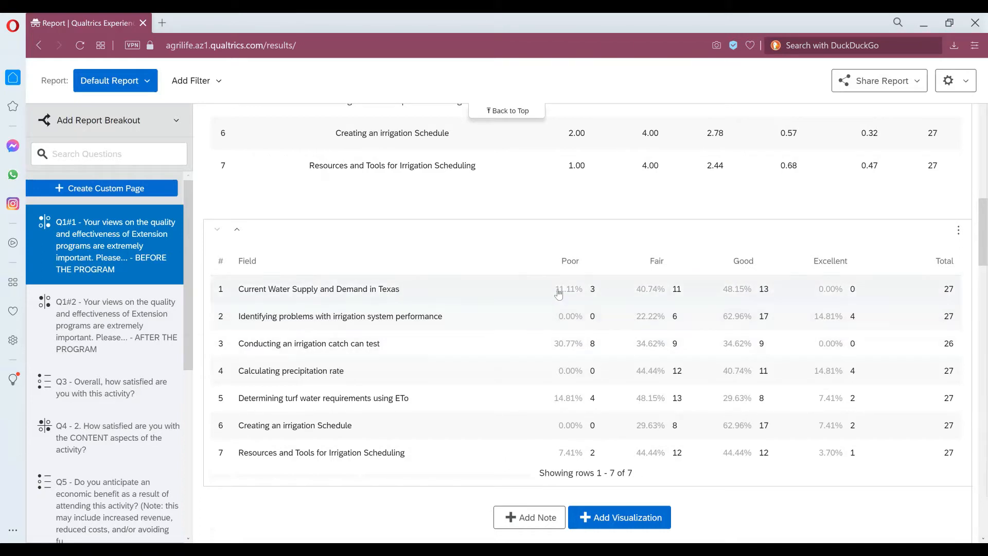
scroll(534, 307, "up", 15)
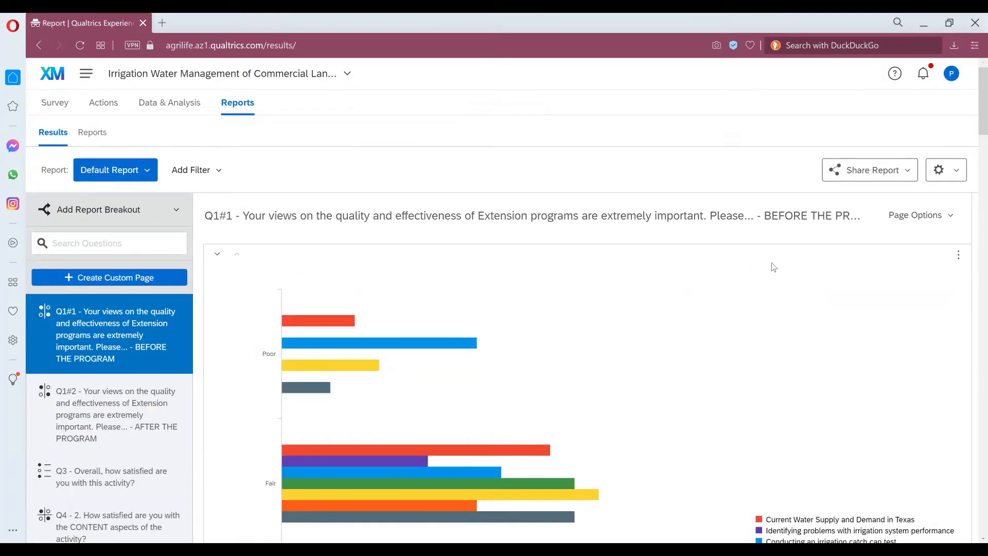
Review the report settings for default metric, decimal places, color palette, visualizations and table options, leaving without saving
left_click(959, 172)
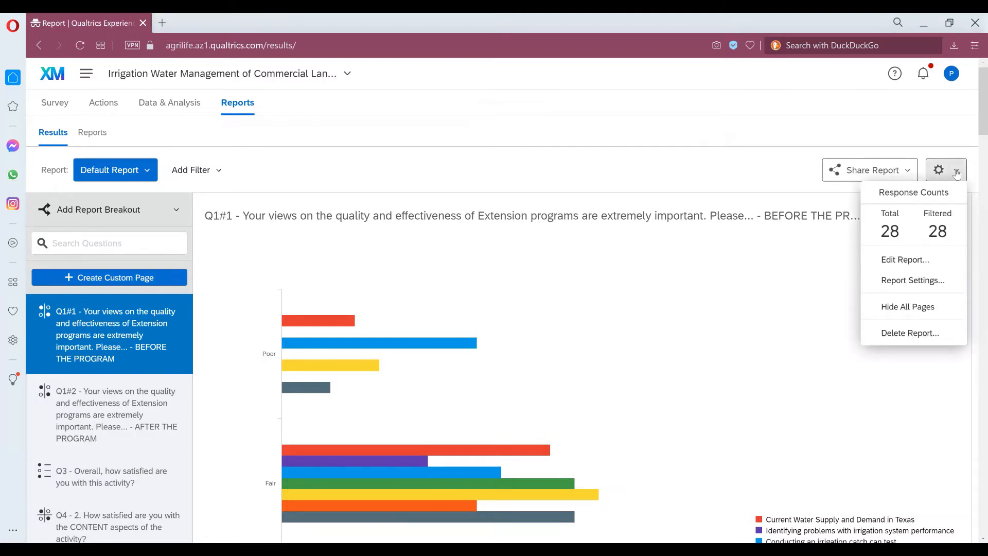
left_click(919, 281)
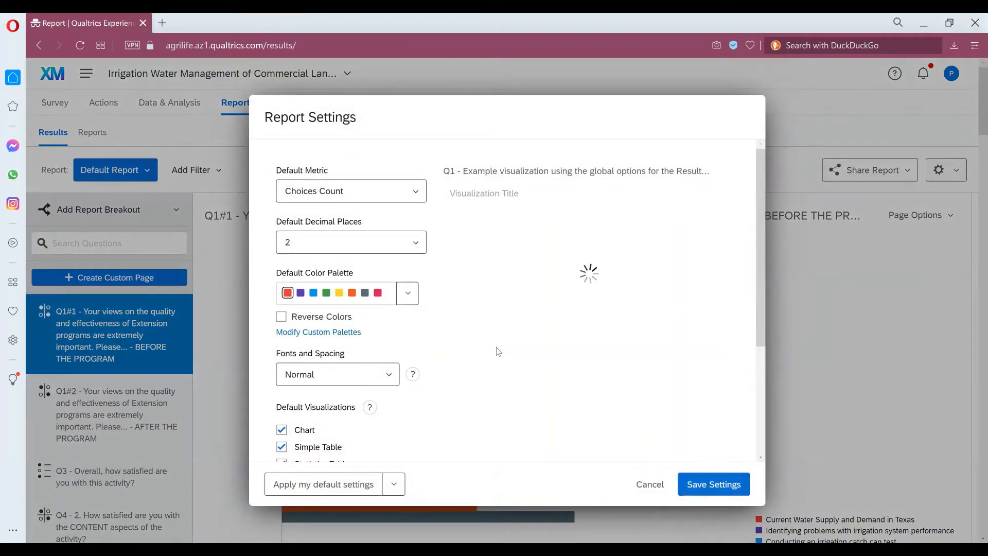
scroll(494, 348, "down", 3)
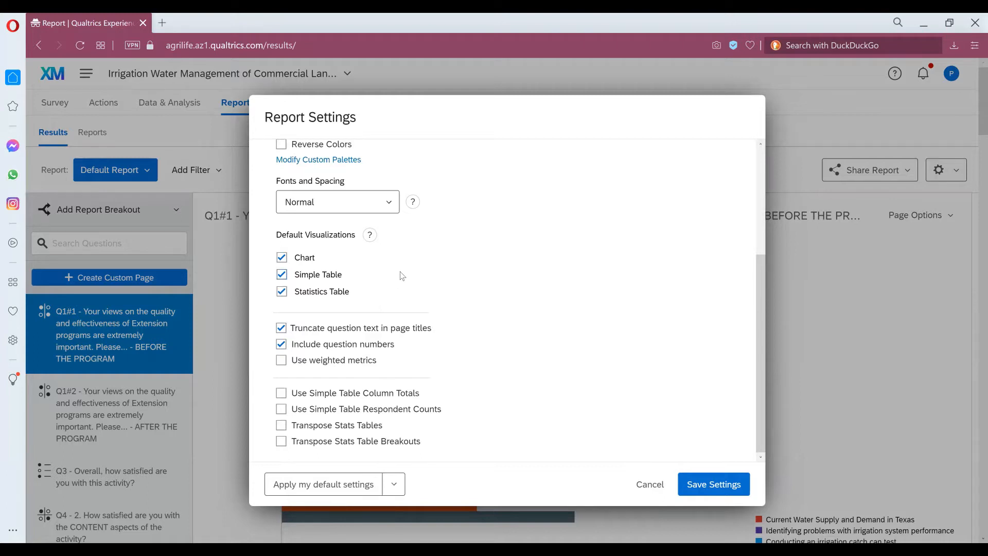
scroll(391, 288, "up", 3)
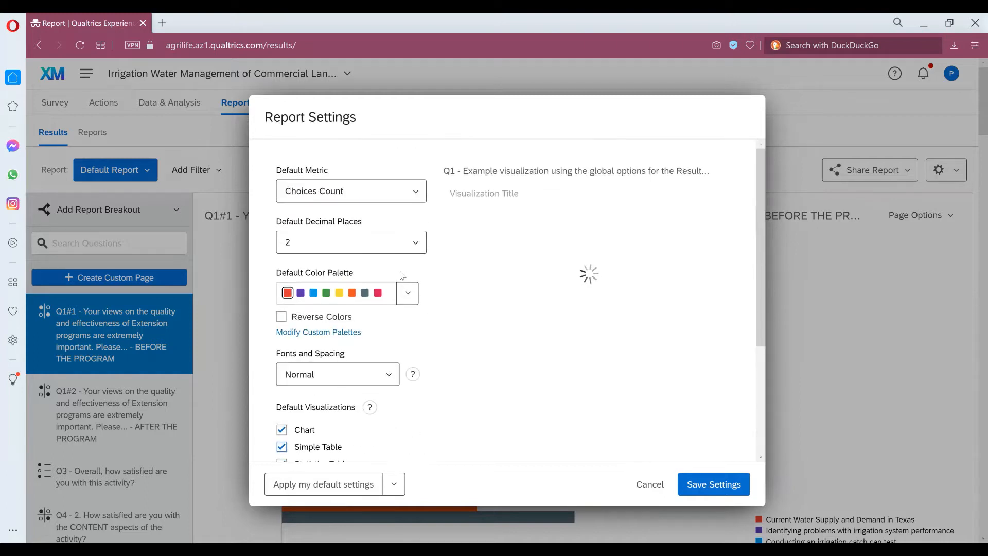
left_click(301, 292)
scroll(502, 349, "down", 3)
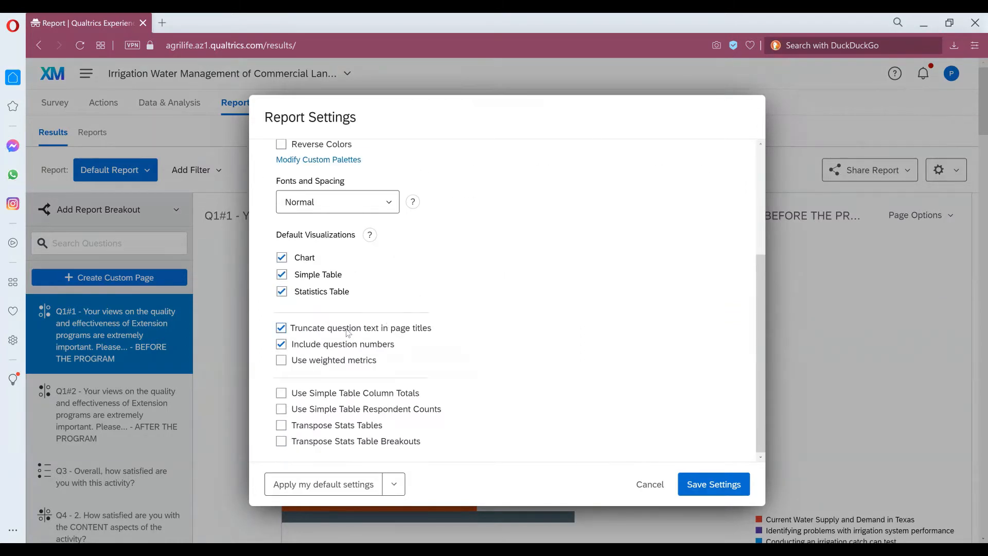
left_click(652, 484)
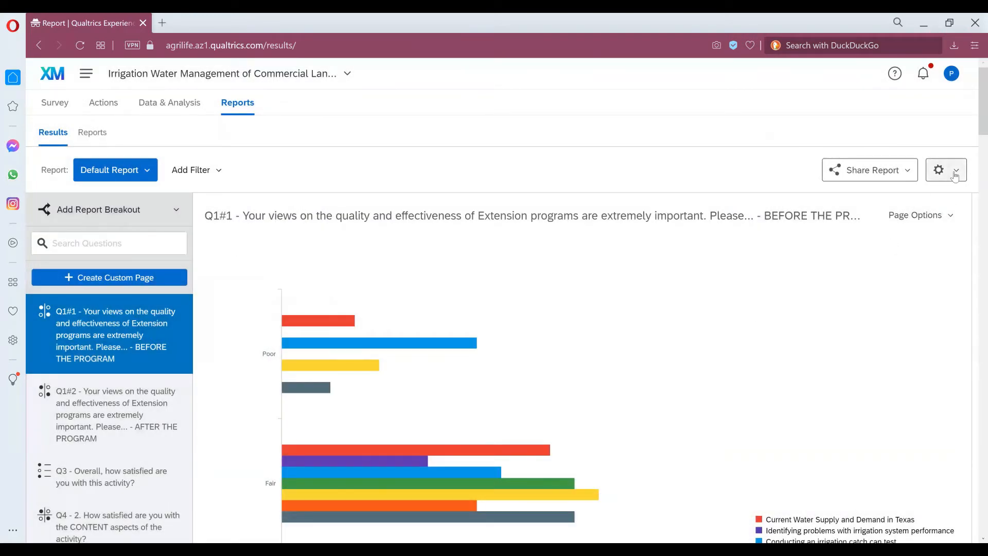
Try switching the Q7 - Topics and Q7 - Parent Topics pages off and on in the Default Report's page selection
left_click(956, 179)
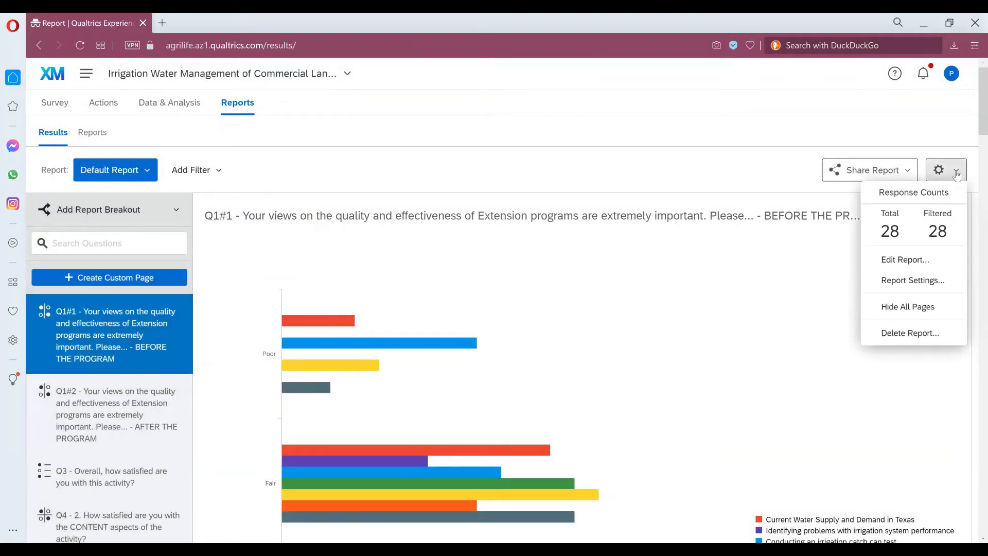
left_click(919, 262)
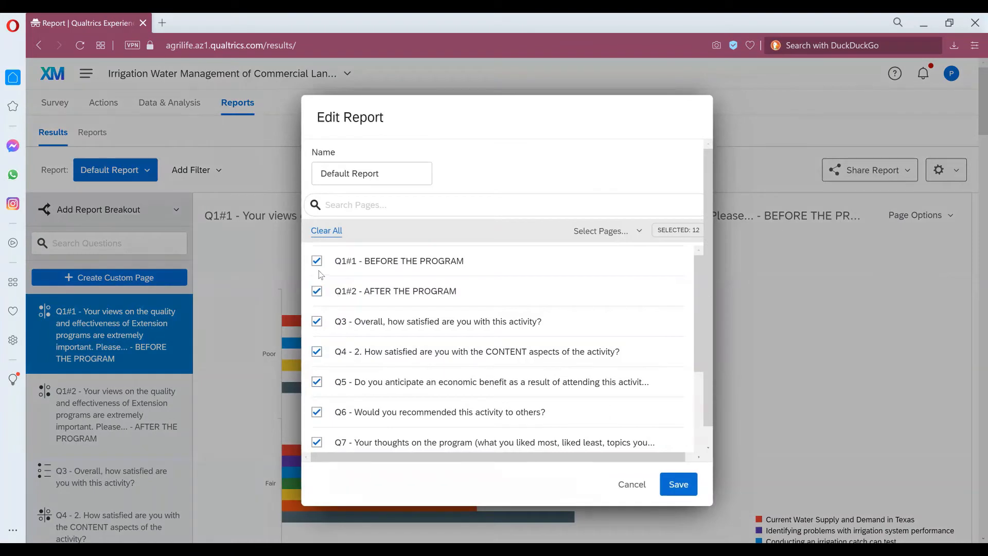
scroll(324, 386, "down", 3)
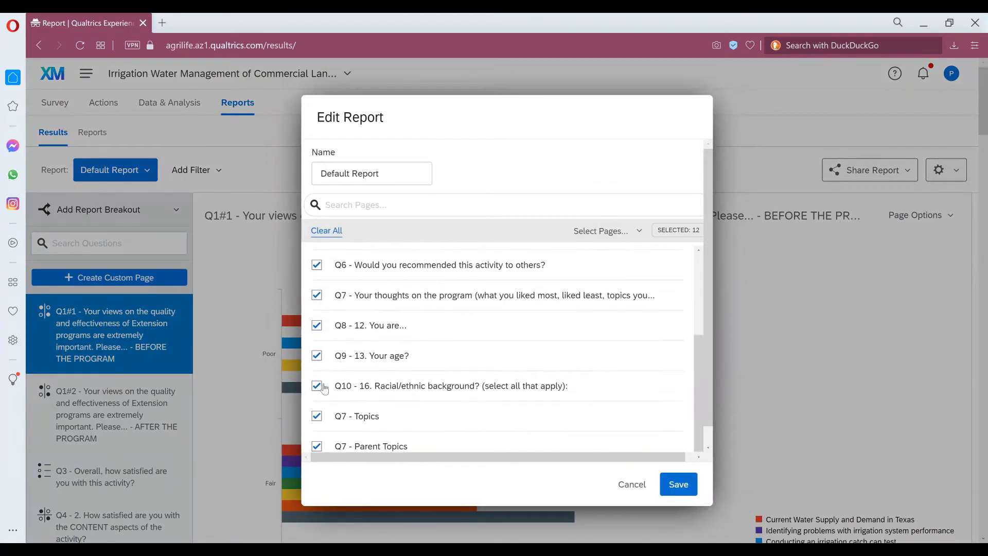
left_click(316, 416)
left_click(317, 446)
left_click(316, 417)
left_click(316, 447)
left_click(633, 485)
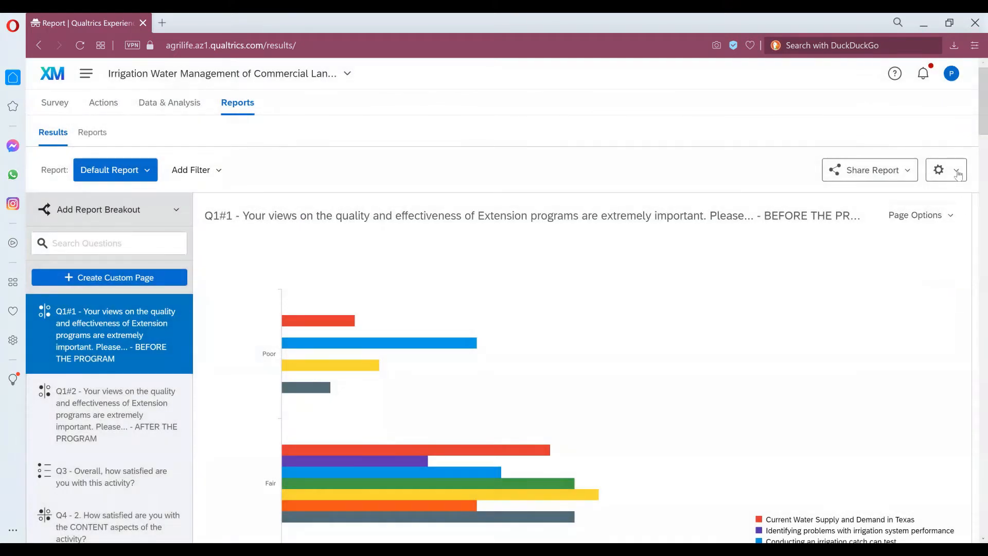
Check the report's response counts and look through the charts and tables for questions Q1 to Q5
left_click(958, 174)
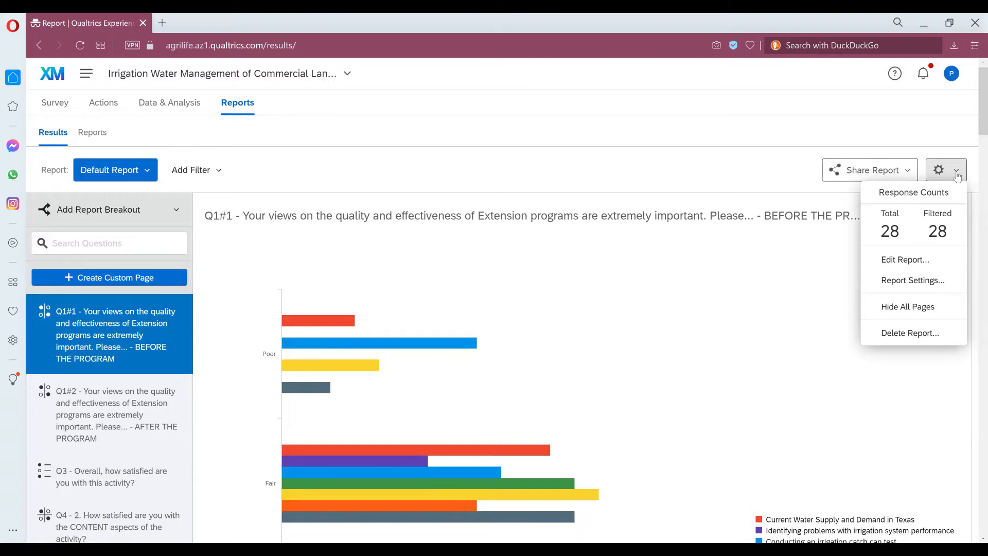
left_click(484, 140)
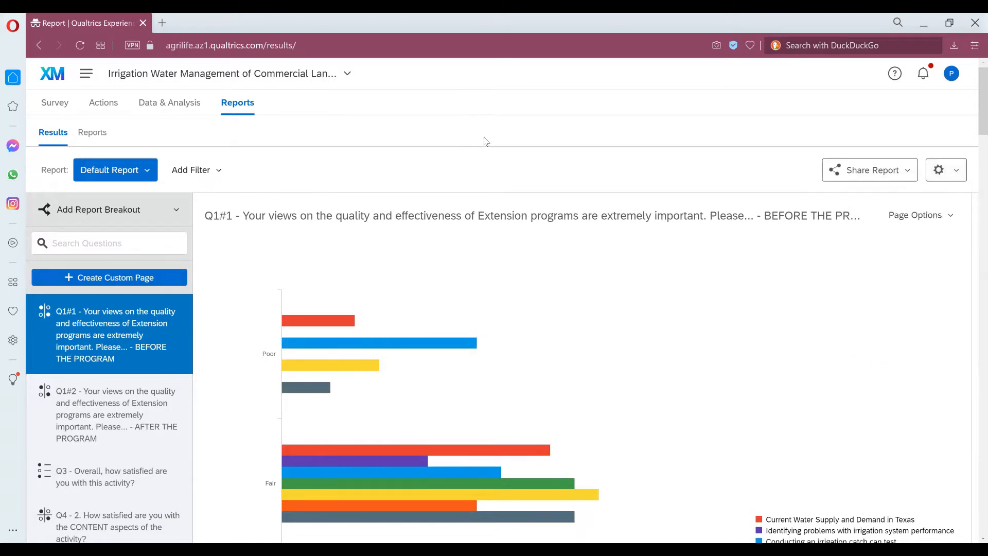
scroll(559, 237, "down", 5)
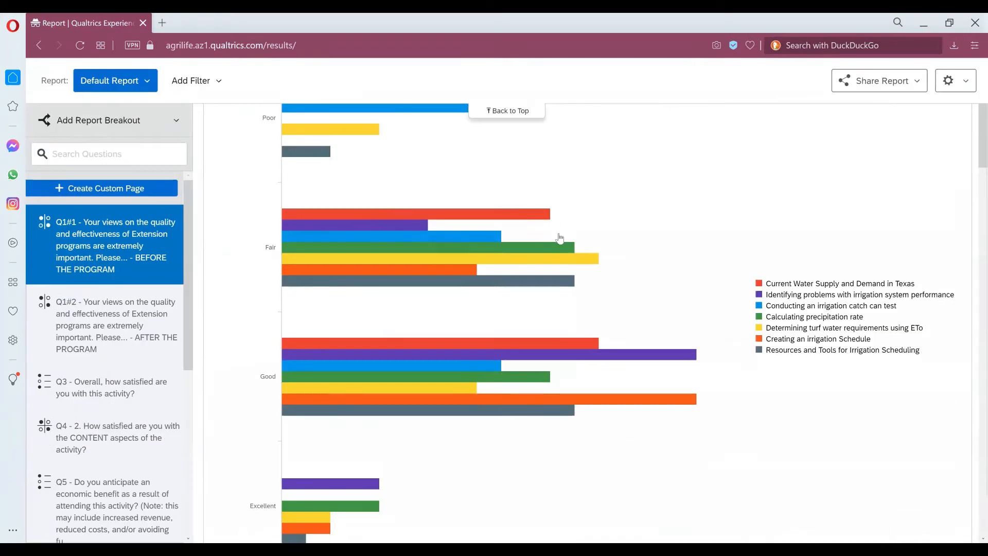
scroll(560, 238, "down", 10)
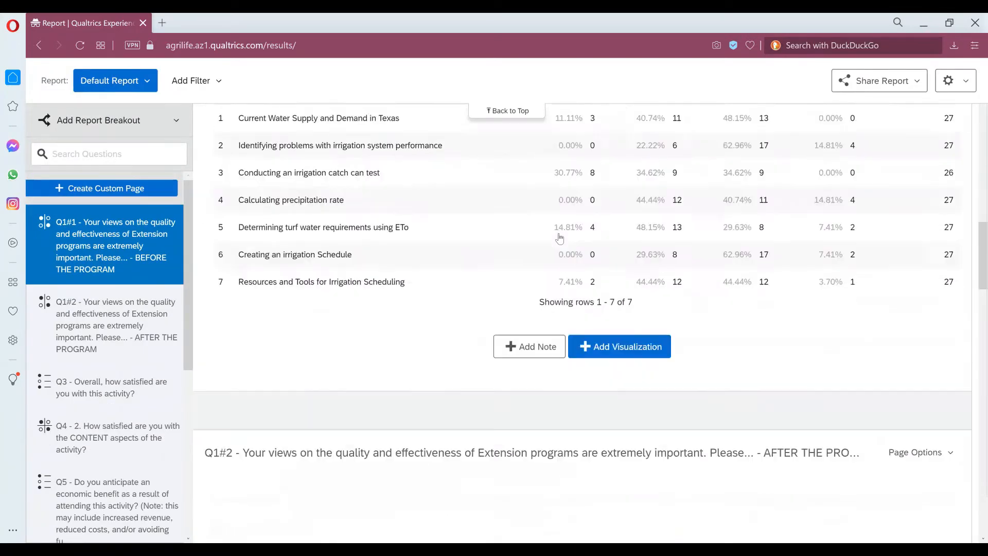
scroll(560, 238, "up", 5)
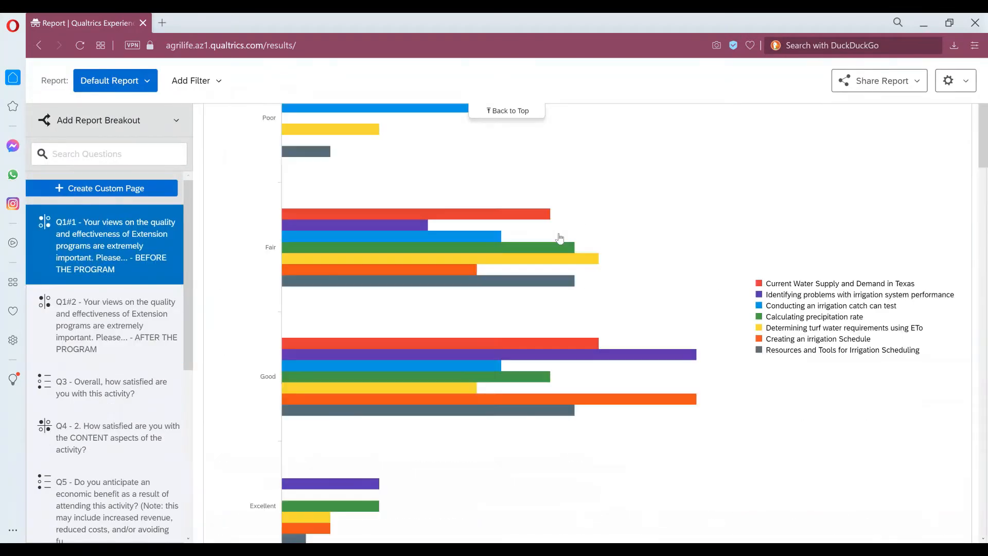
scroll(560, 238, "down", 10)
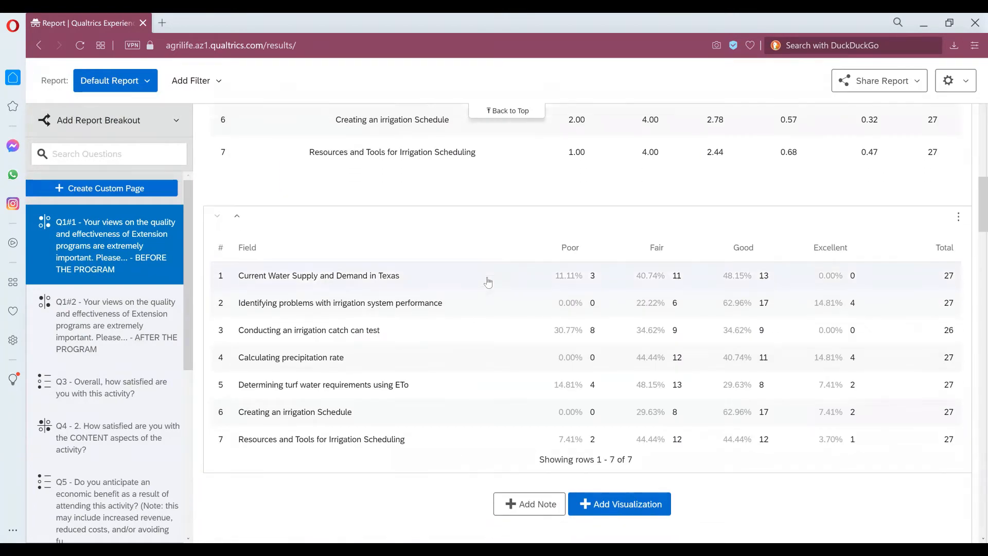
scroll(464, 296, "down", 10)
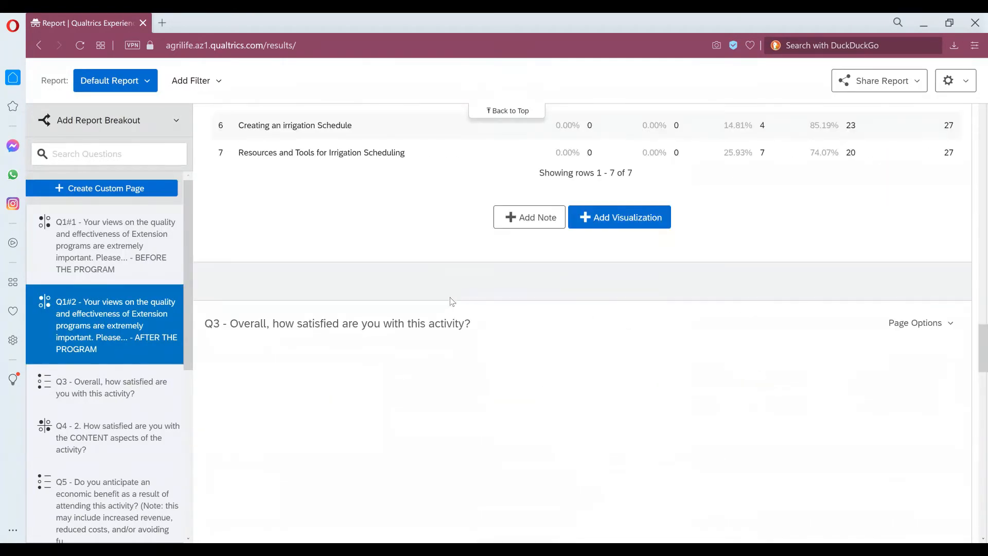
scroll(448, 306, "down", 5)
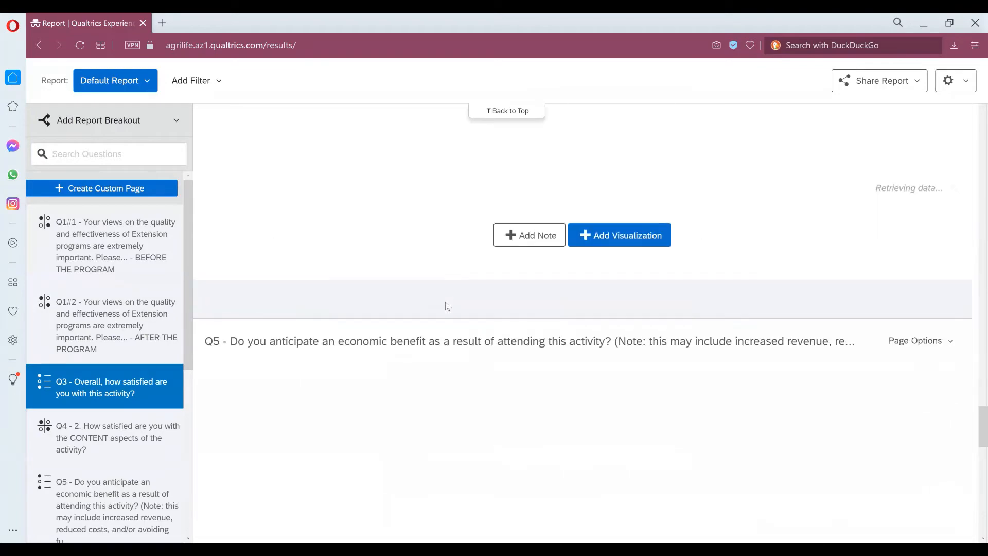
scroll(464, 299, "down", 15)
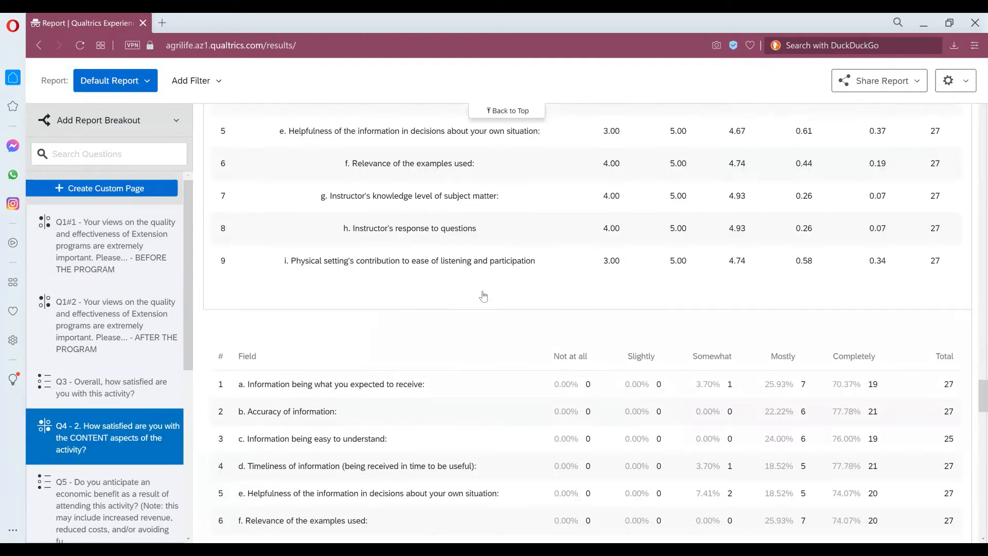
scroll(484, 296, "down", 4)
scroll(484, 296, "up", 4)
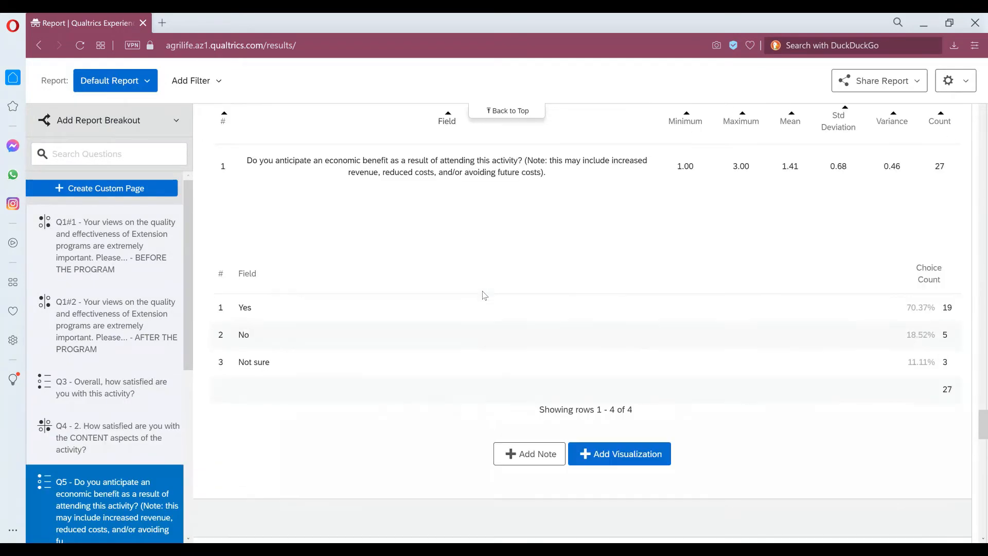
scroll(483, 295, "up", 9)
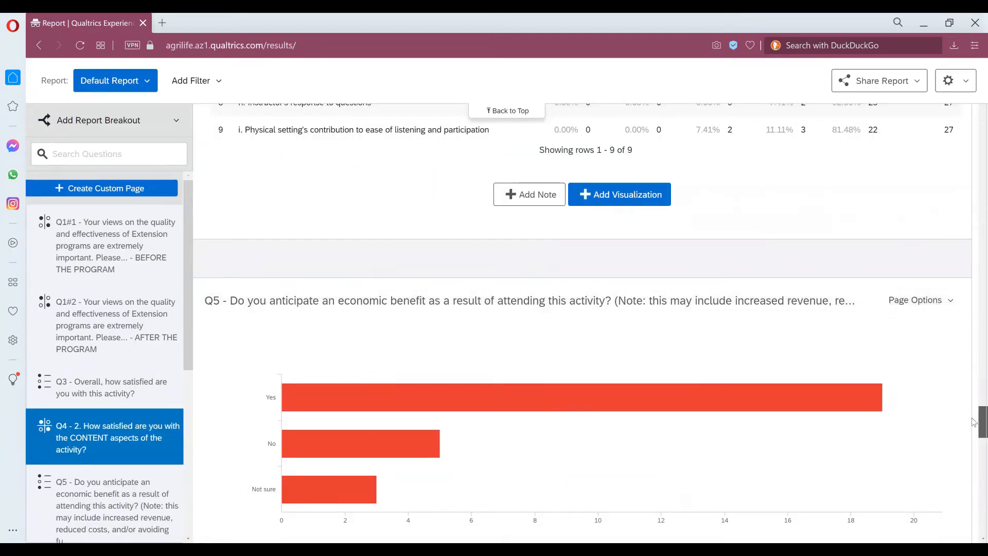
Try displaying the Q5 economic benefit results as a pie chart, and review its display options, color palette and legend values
scroll(974, 426, "down", 2)
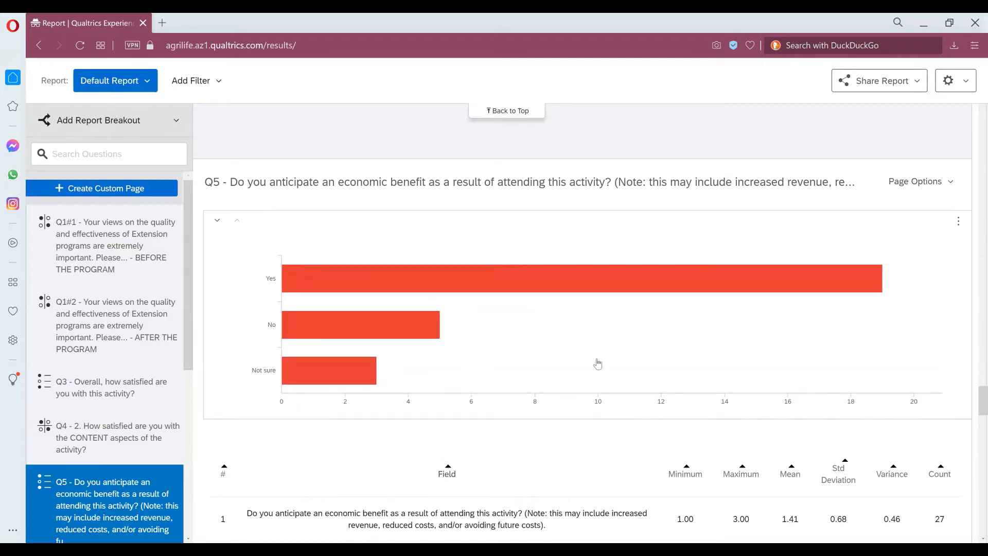
left_click(638, 326)
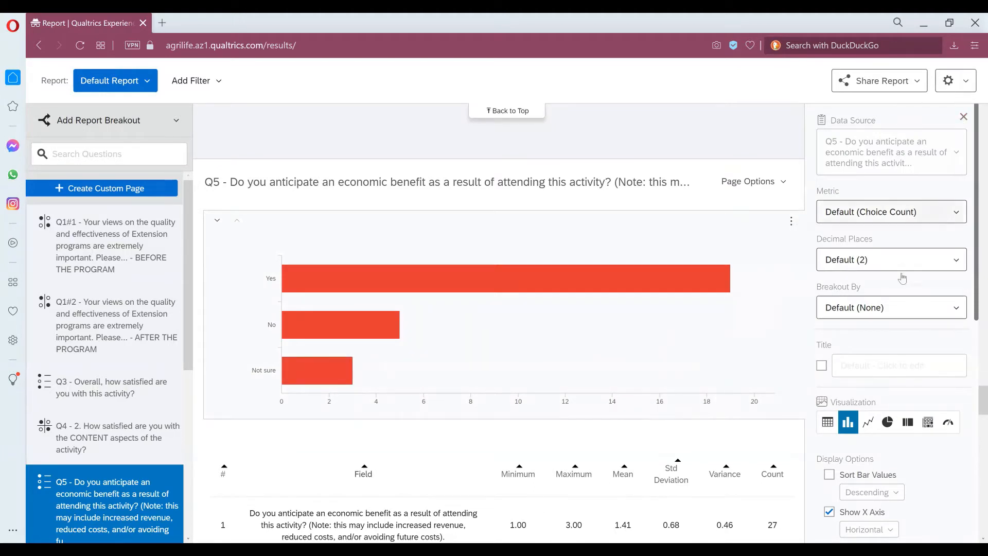
left_click(888, 426)
left_click(888, 424)
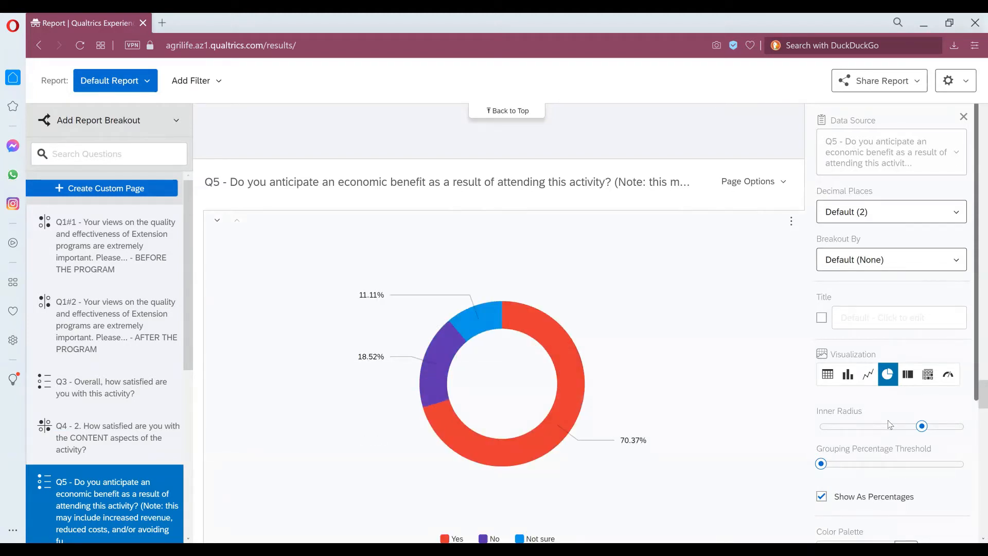
scroll(890, 424, "down", 4)
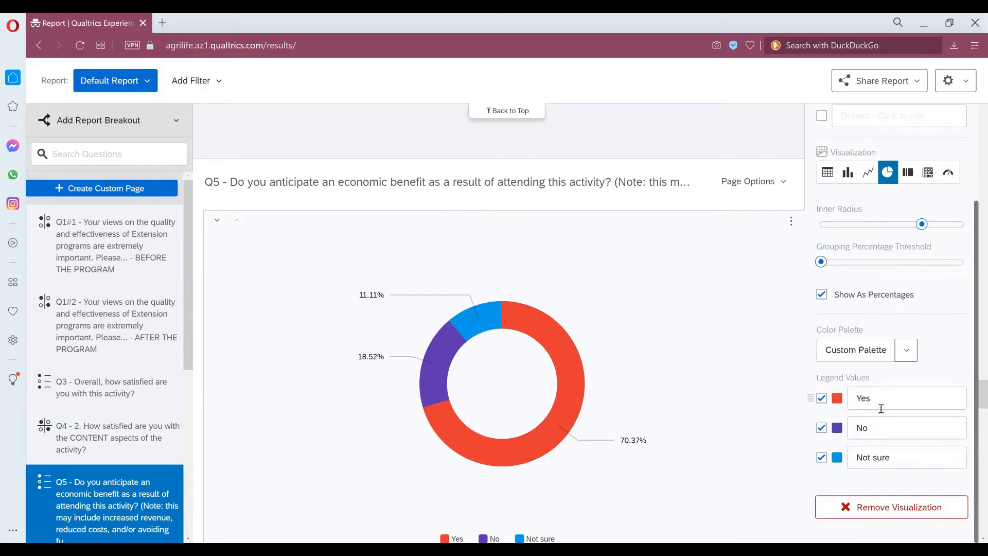
left_click(802, 383)
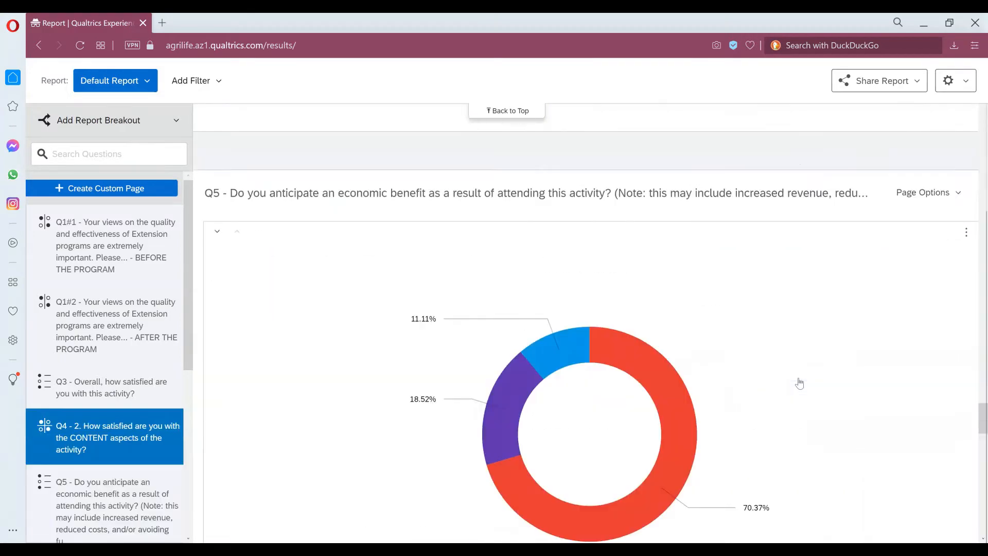
scroll(799, 383, "down", 5)
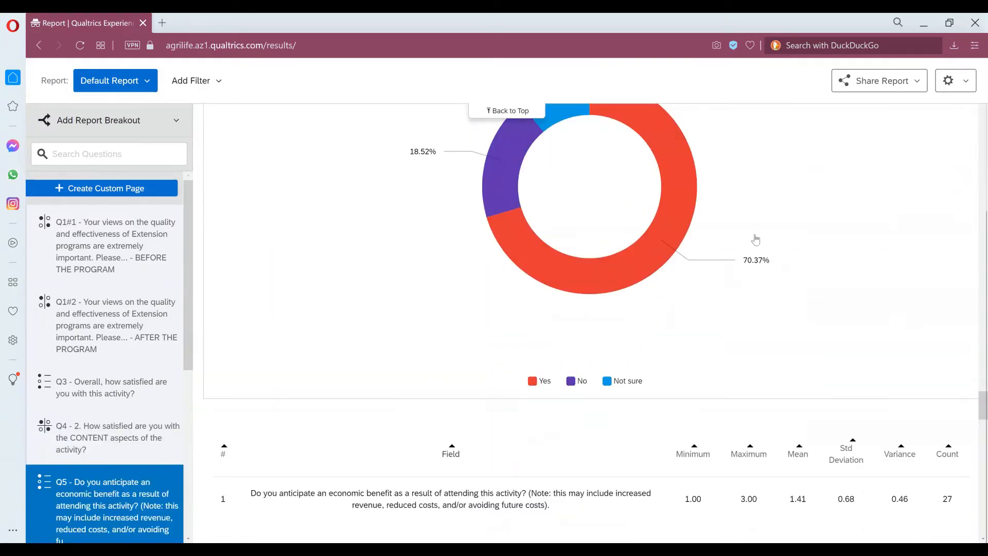
Try the Q5 chart as a breakdown bar with response count in the large labels, and restore the bar chart
left_click(788, 235)
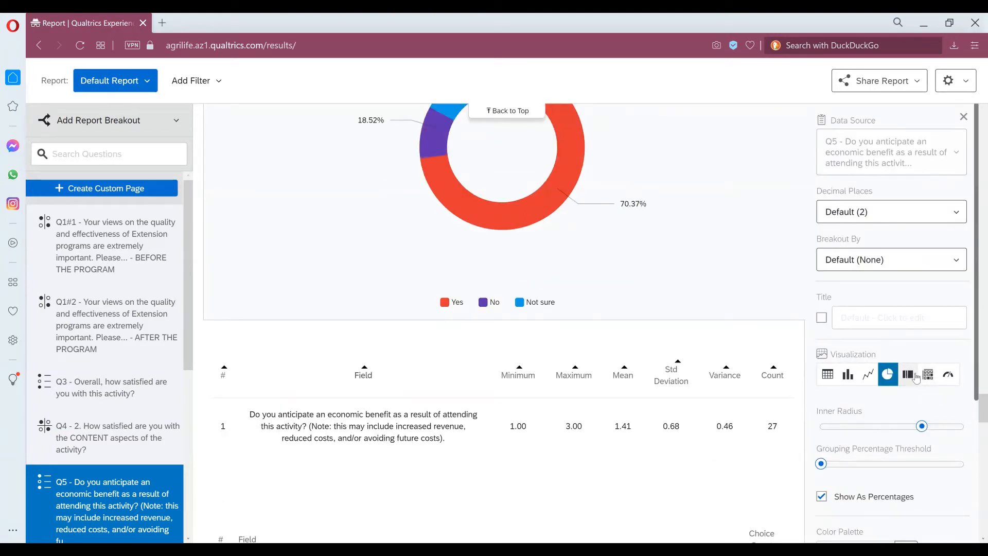
left_click(909, 377)
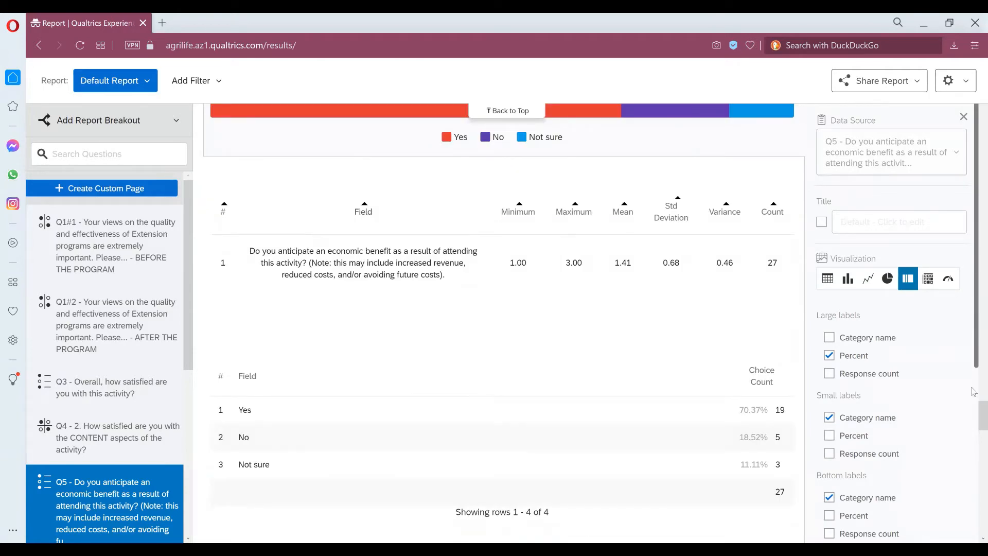
mouse_move(974, 409)
left_mouse_down()
mouse_move(973, 389)
mouse_move(973, 400)
left_mouse_up()
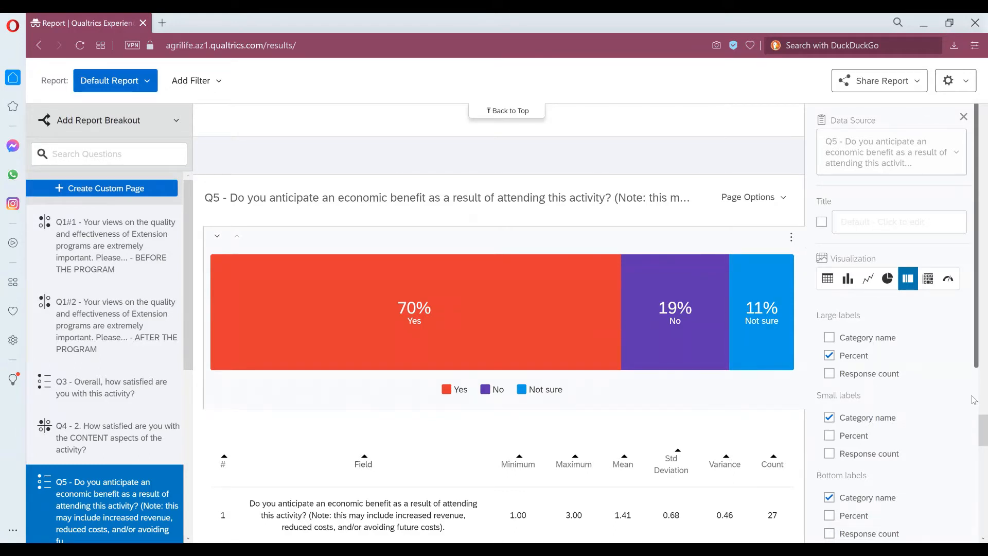
mouse_move(436, 278)
left_click(830, 375)
left_click(846, 281)
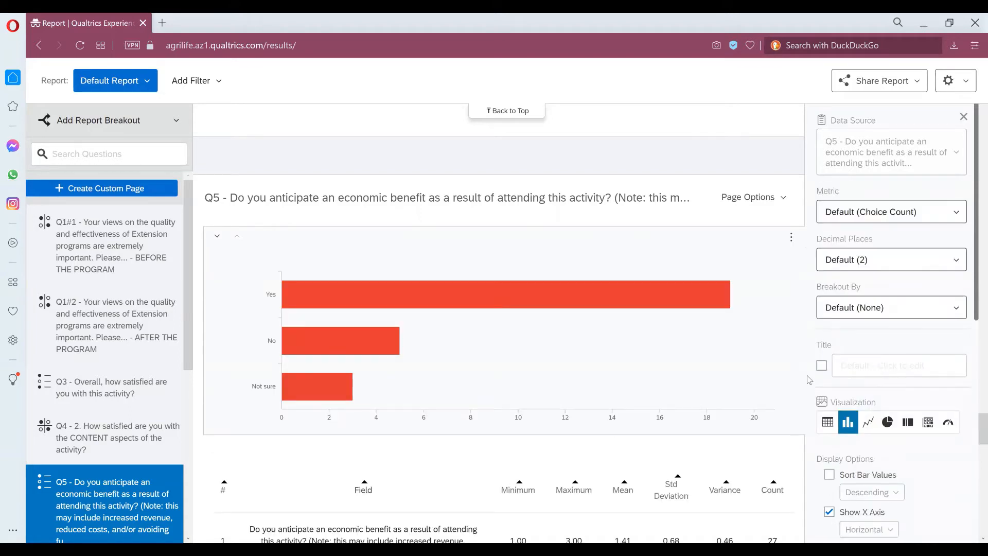
Try breaking out the Q5 bar chart by Q8 - 12. You are..., and restore the breakout to Default (None)
mouse_move(685, 328)
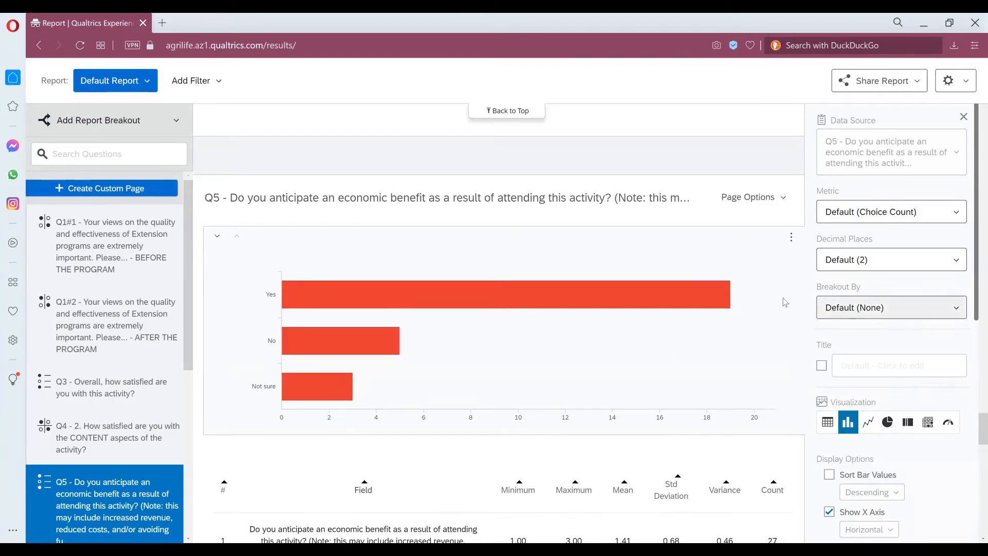
mouse_move(488, 327)
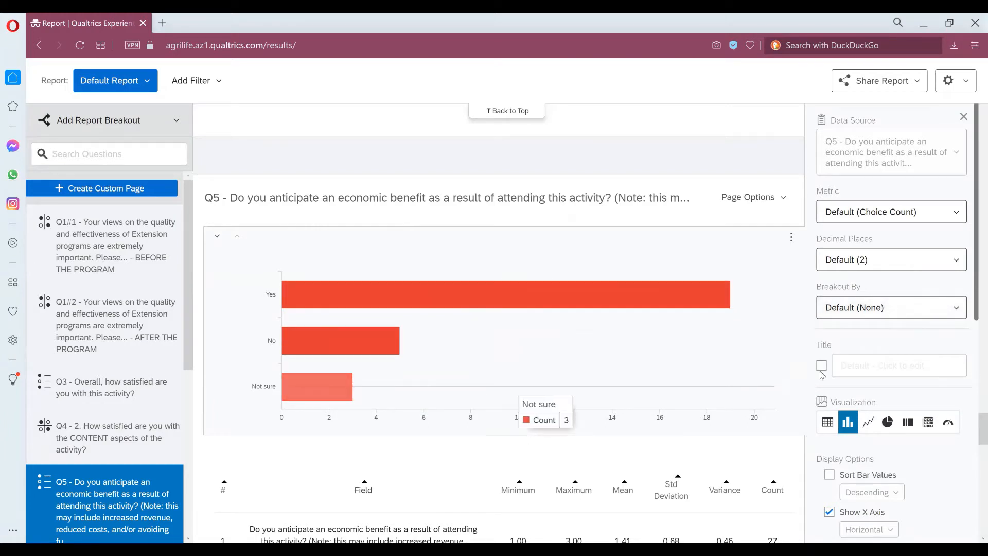
left_click(956, 309)
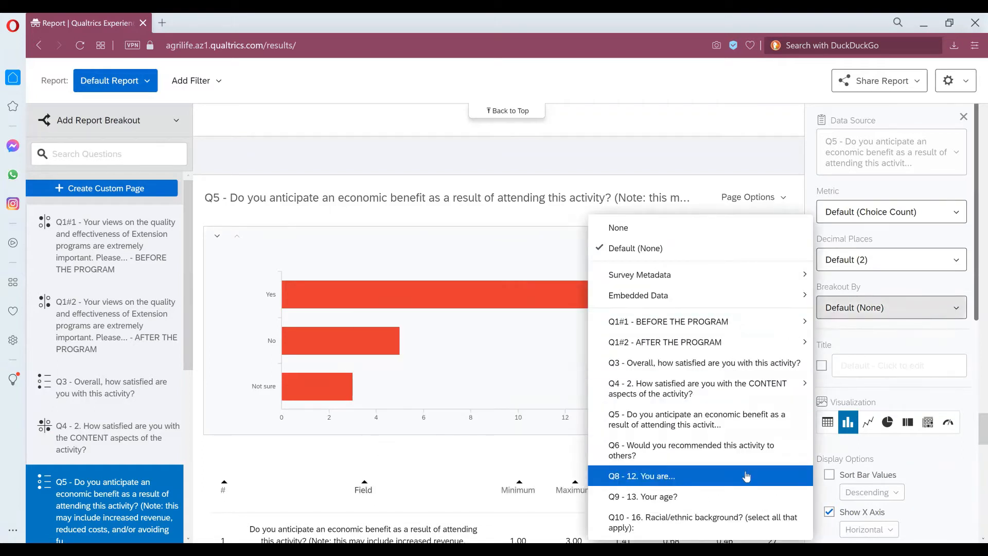
left_click(735, 480)
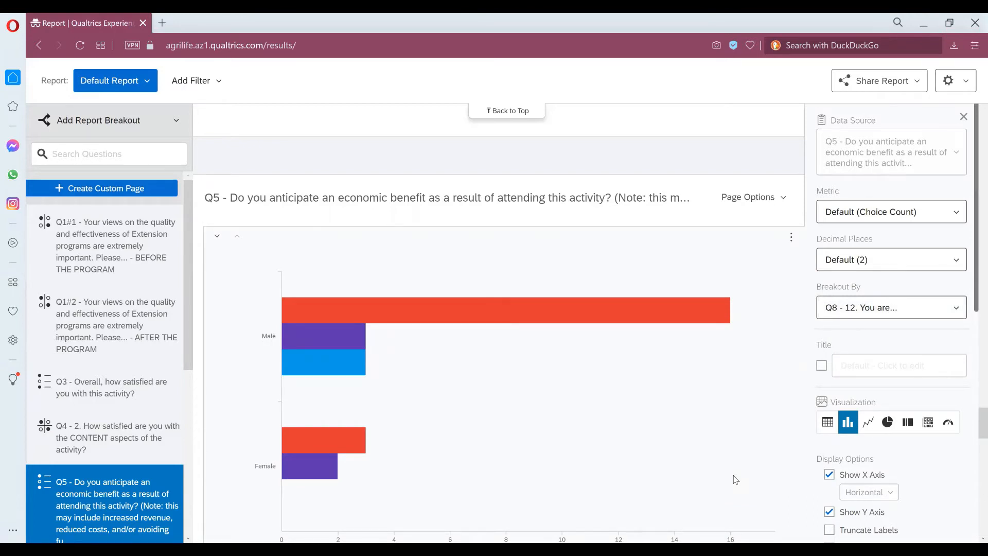
left_click(957, 309)
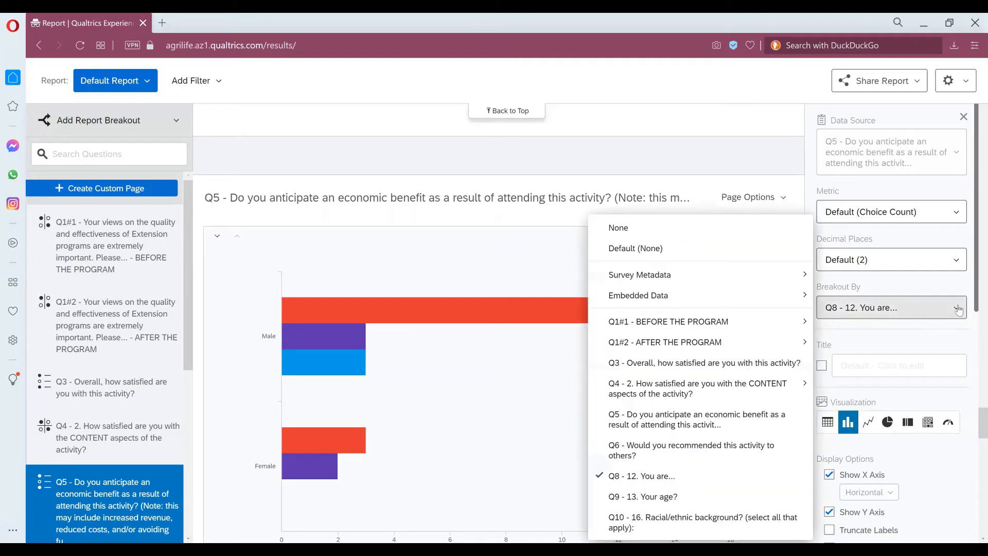
left_click(717, 256)
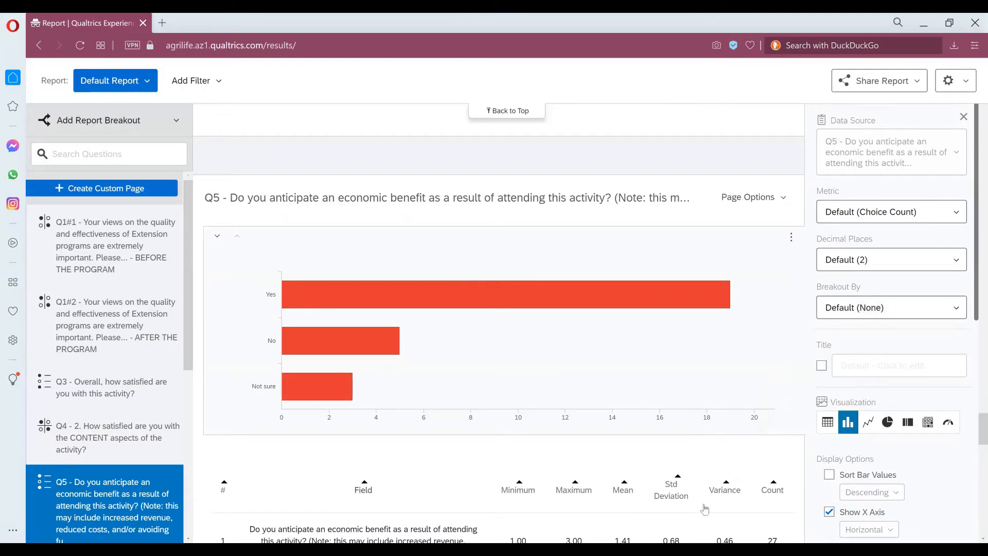
Remove the statistics table with minimum, maximum, mean, standard deviation and variance from the Q5 page
scroll(723, 453, "down", 5)
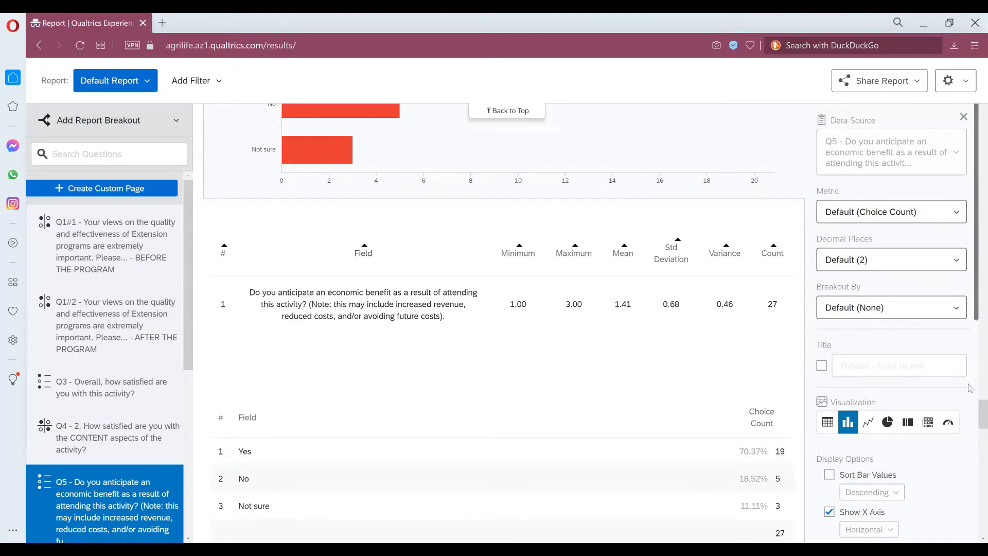
left_click_drag(975, 409, 975, 402)
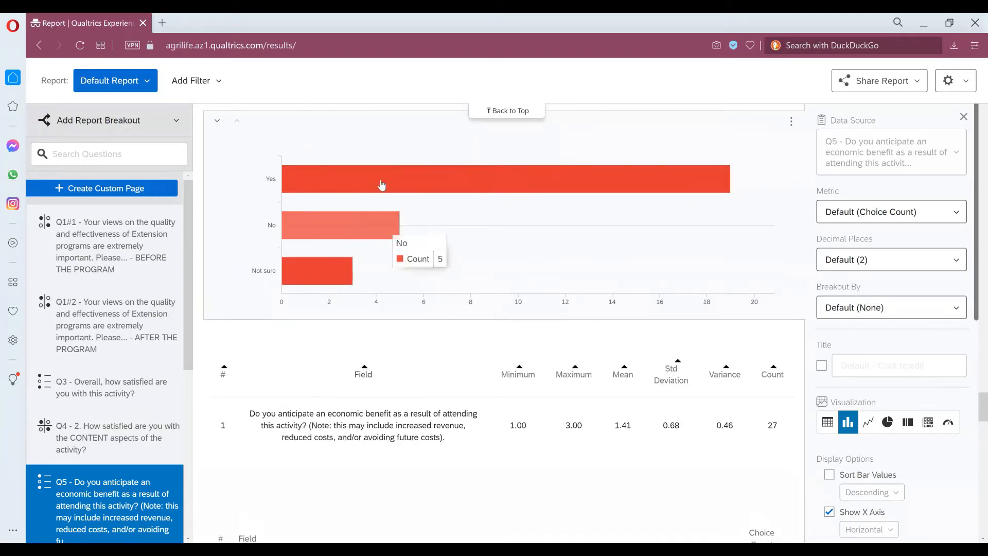
mouse_move(316, 183)
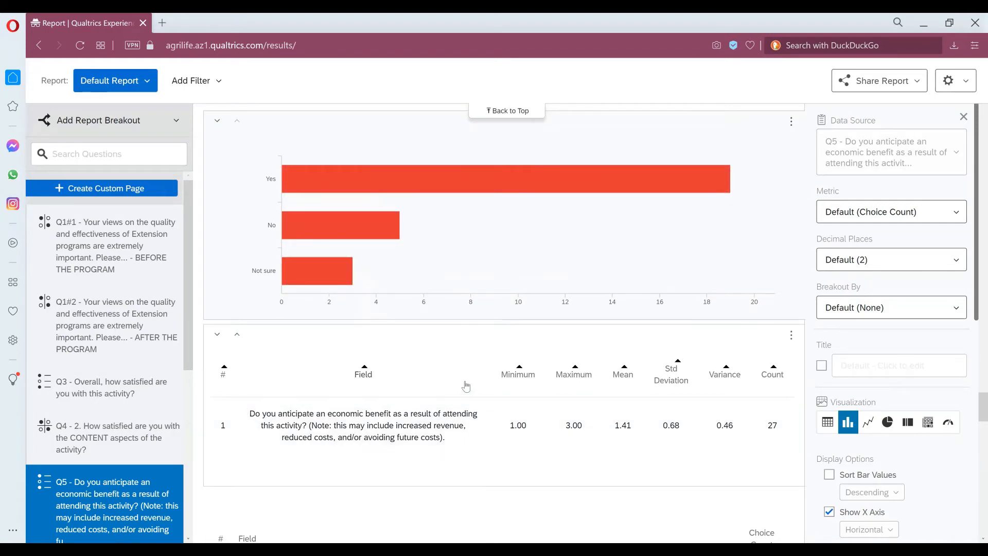
left_click(440, 368)
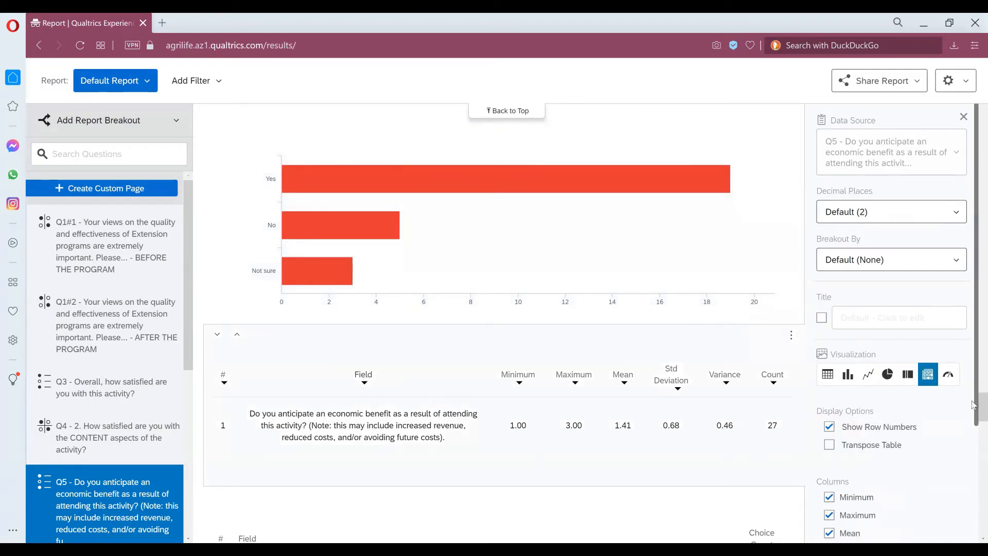
left_click_drag(973, 399, 973, 526)
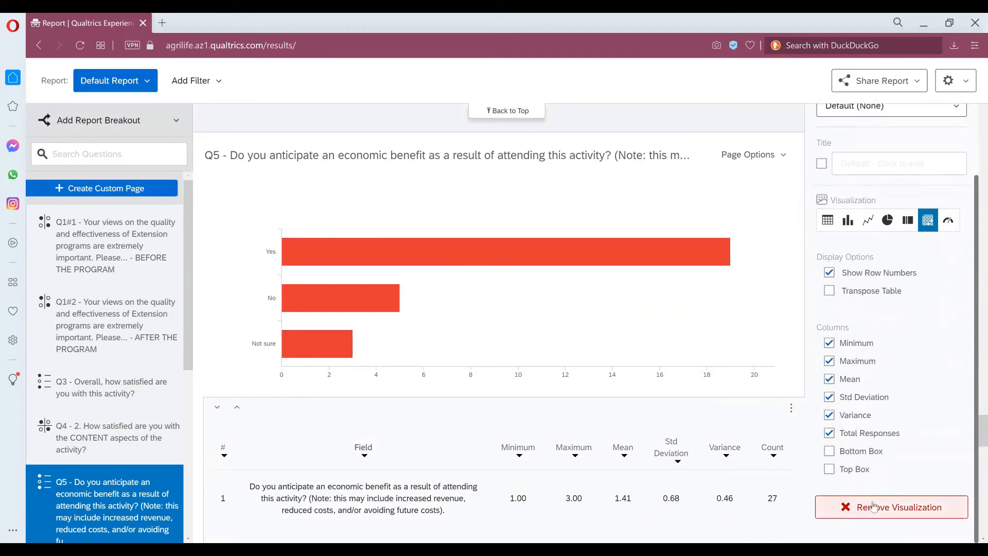
left_click(896, 514)
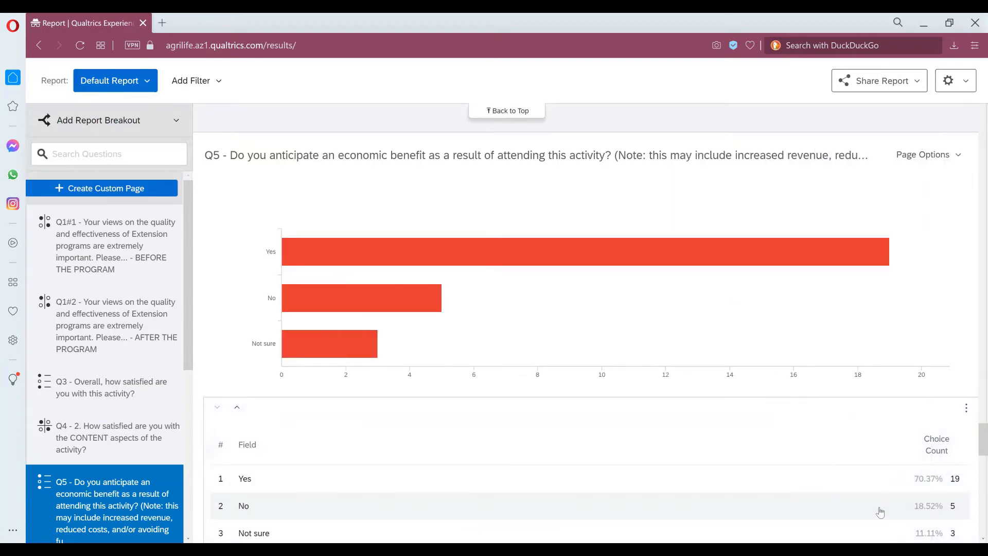
Try breaking out the Q5 choice count table by Q8 - 12. You are... with column totals, and restore the breakout to Default (None)
scroll(975, 441, "down", 4)
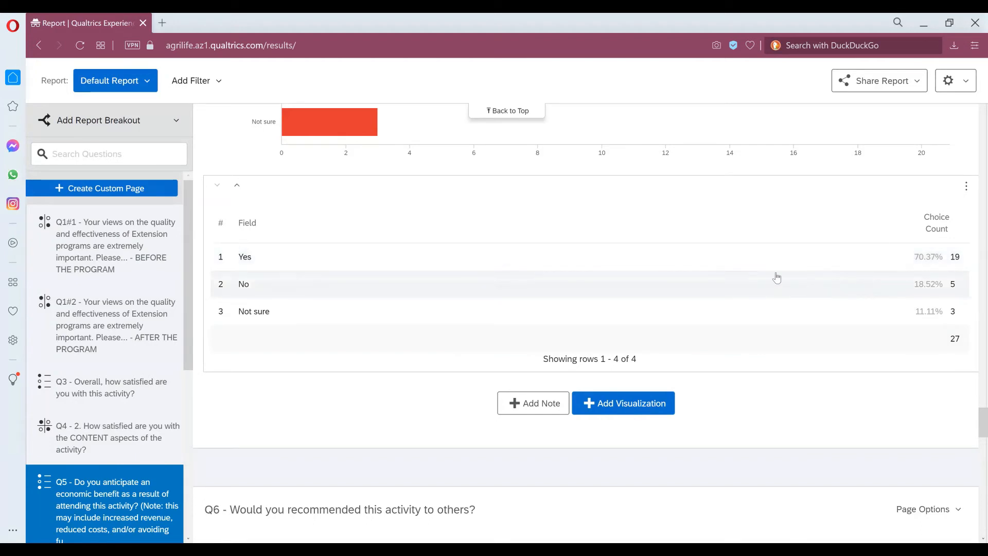
left_click(732, 270)
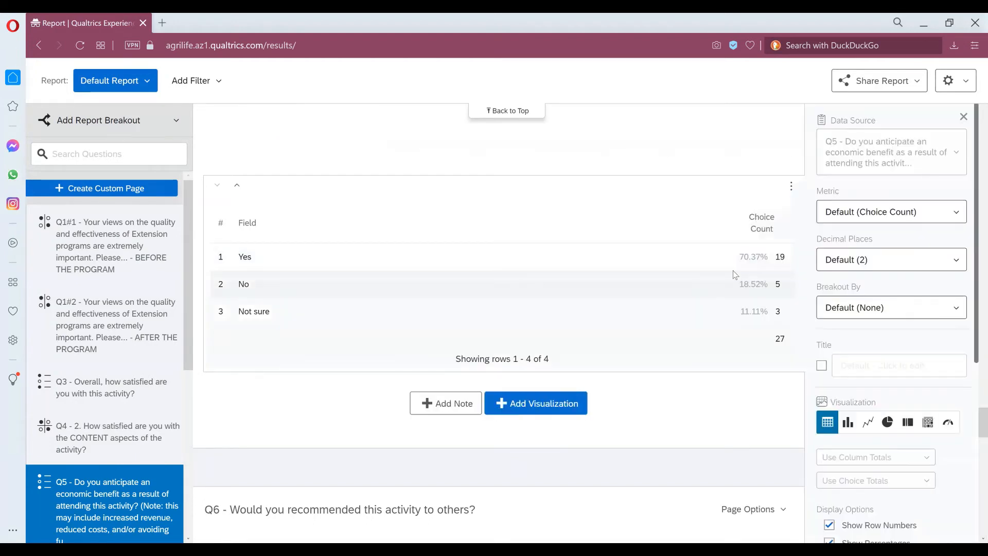
left_click(950, 312)
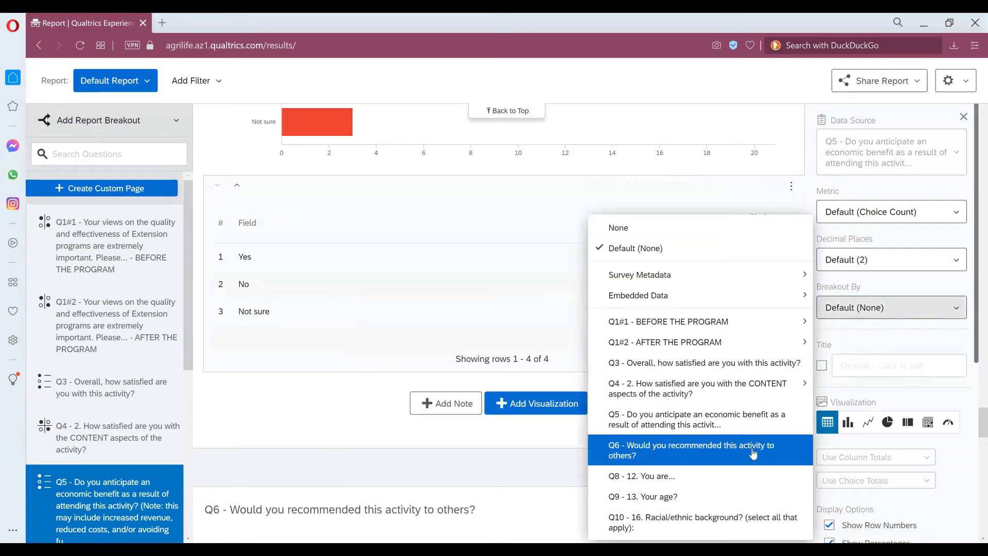
left_click(745, 474)
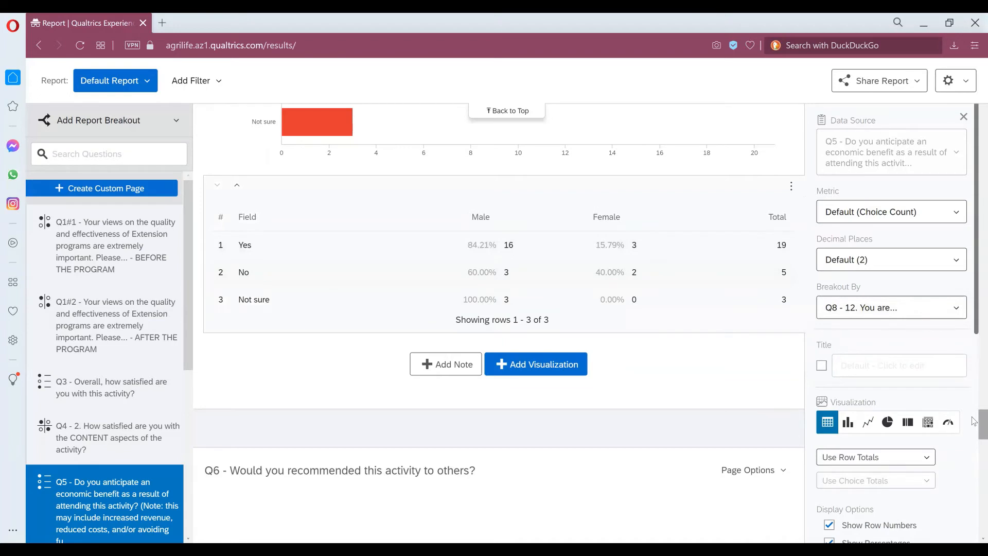
scroll(974, 338, "down", 1)
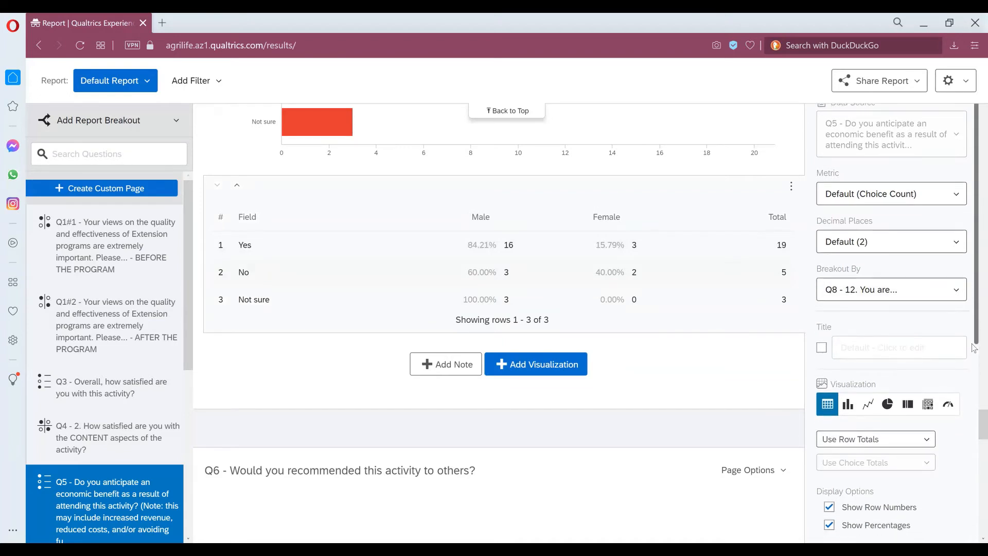
left_click(921, 440)
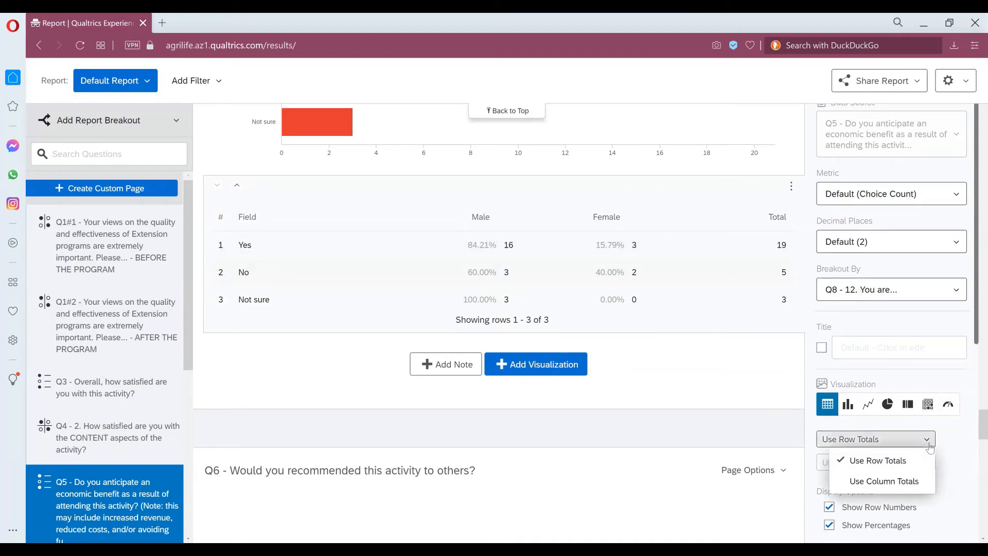
left_click(901, 482)
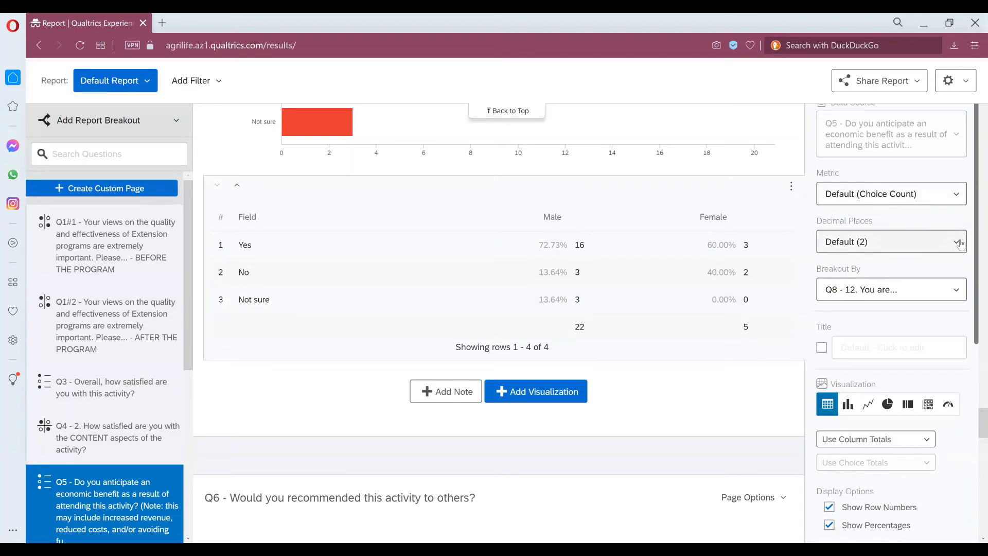
left_click(955, 294)
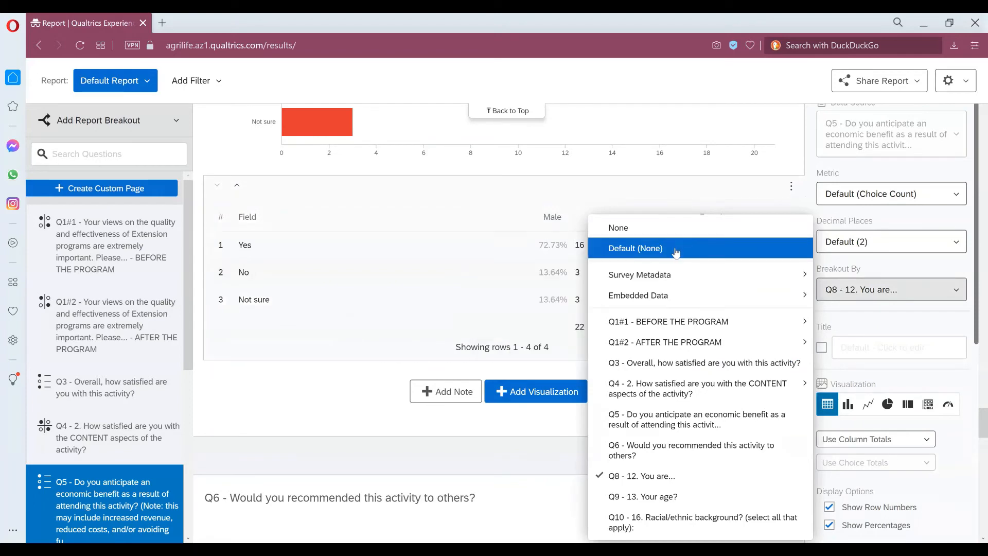
left_click(676, 249)
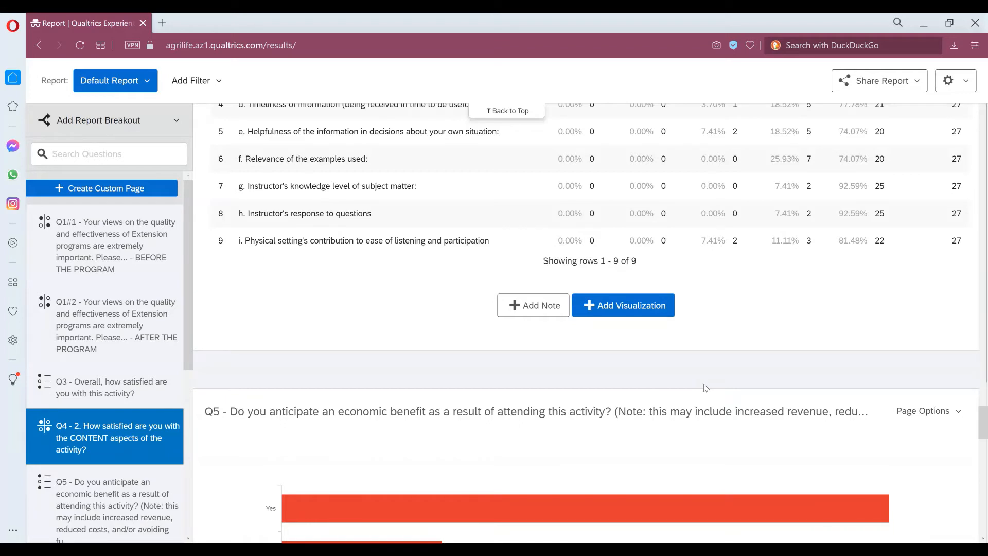
Return to the Q1 BEFORE THE PROGRAM results at the start of the report
scroll(433, 298, "up", 8)
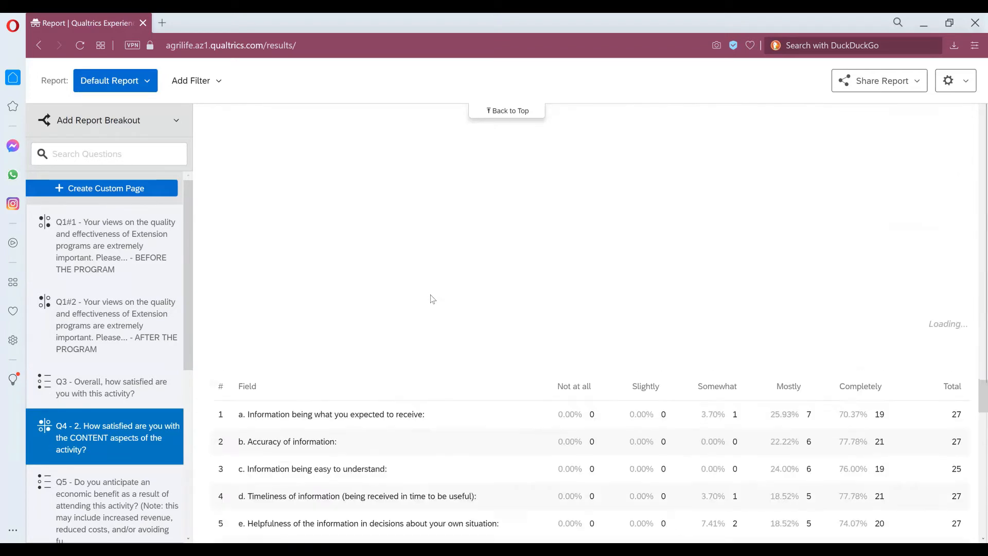
scroll(431, 299, "up", 10)
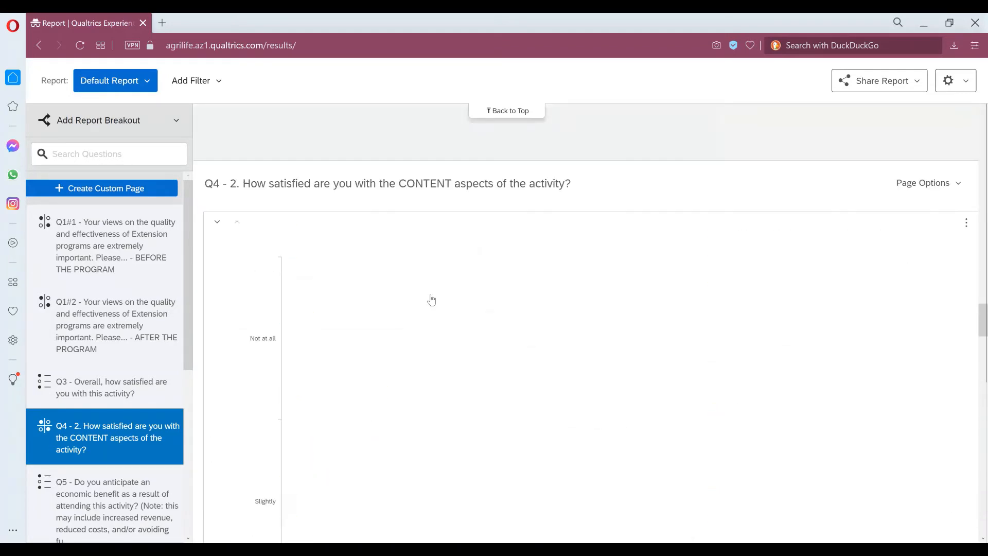
scroll(433, 298, "up", 10)
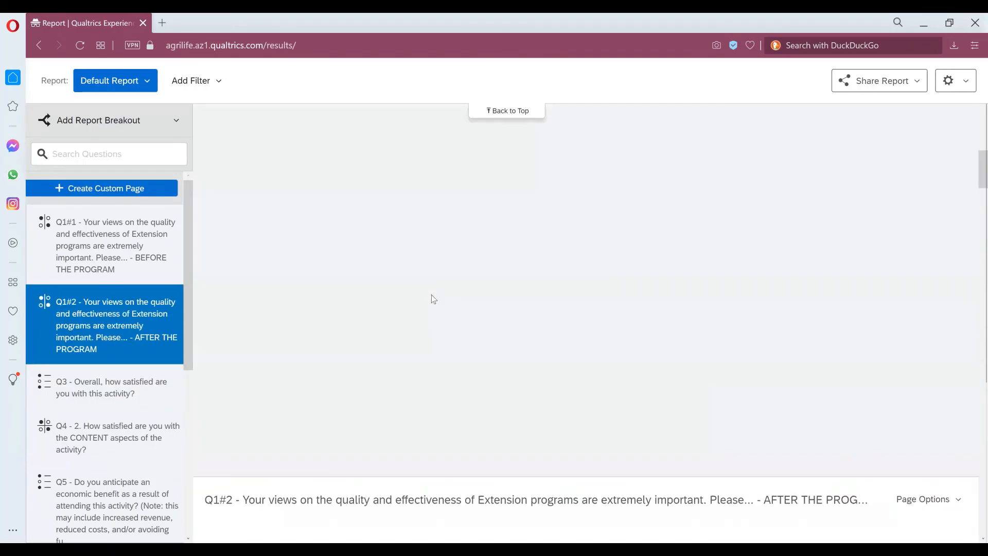
scroll(433, 300, "up", 5)
scroll(432, 300, "up", 8)
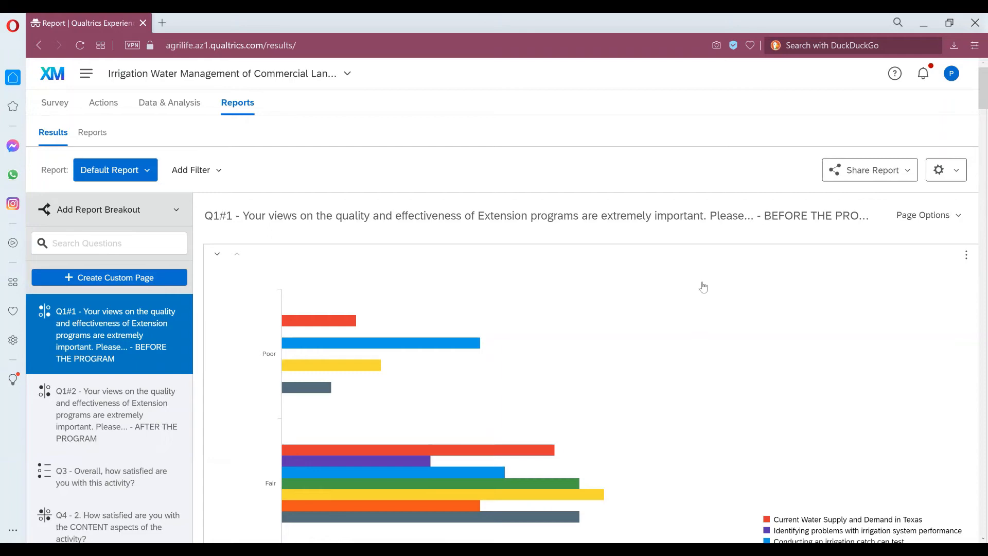
Examine the rating bar charts and statistics tables for Q1 BEFORE THE PROGRAM and Q1 AFTER THE PROGRAM
scroll(873, 304, "down", 5)
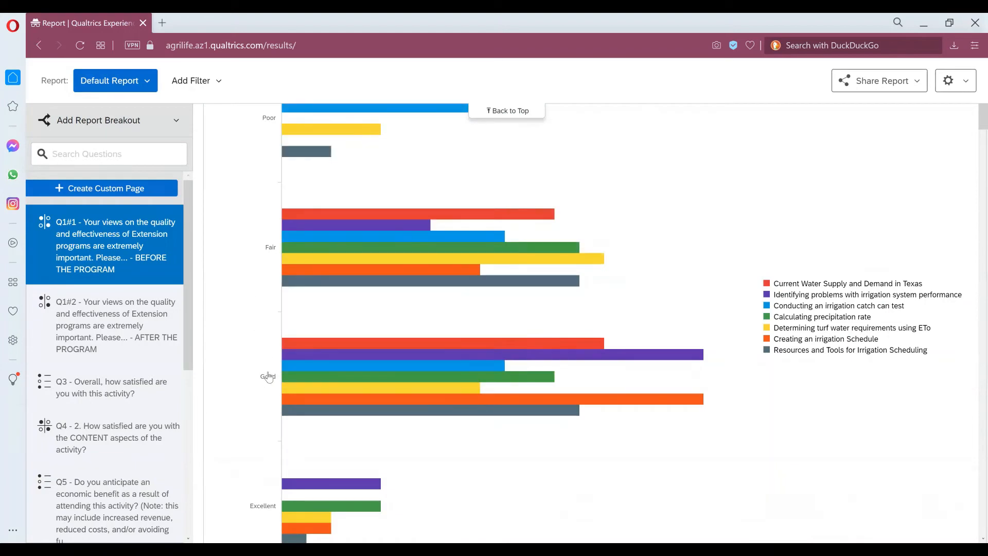
mouse_move(291, 396)
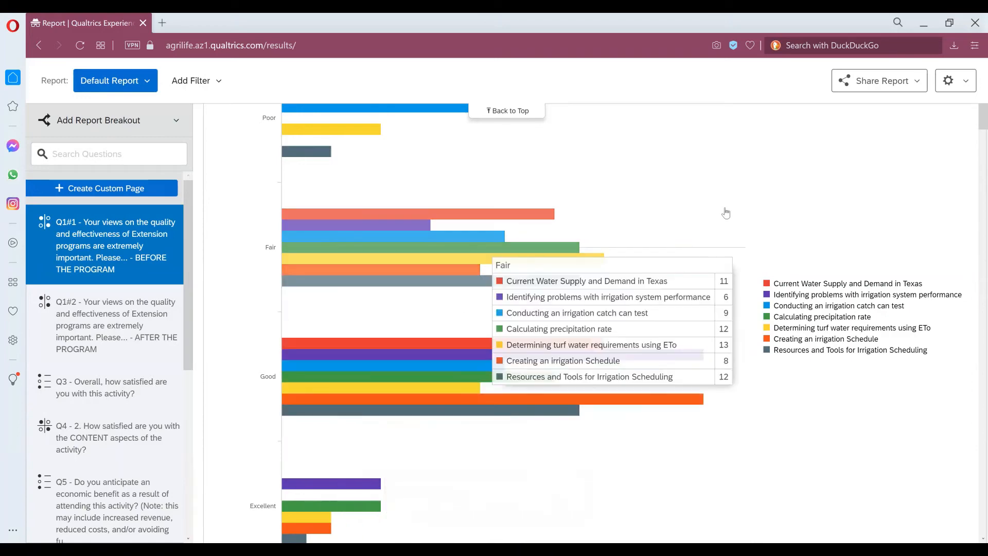
scroll(737, 199, "down", 5)
scroll(737, 199, "down", 5)
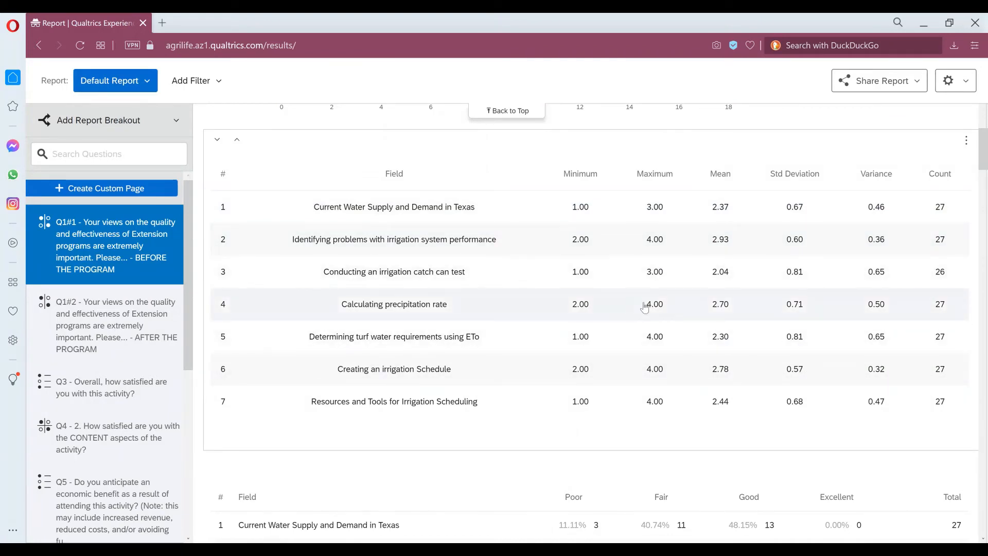
scroll(644, 308, "up", 10)
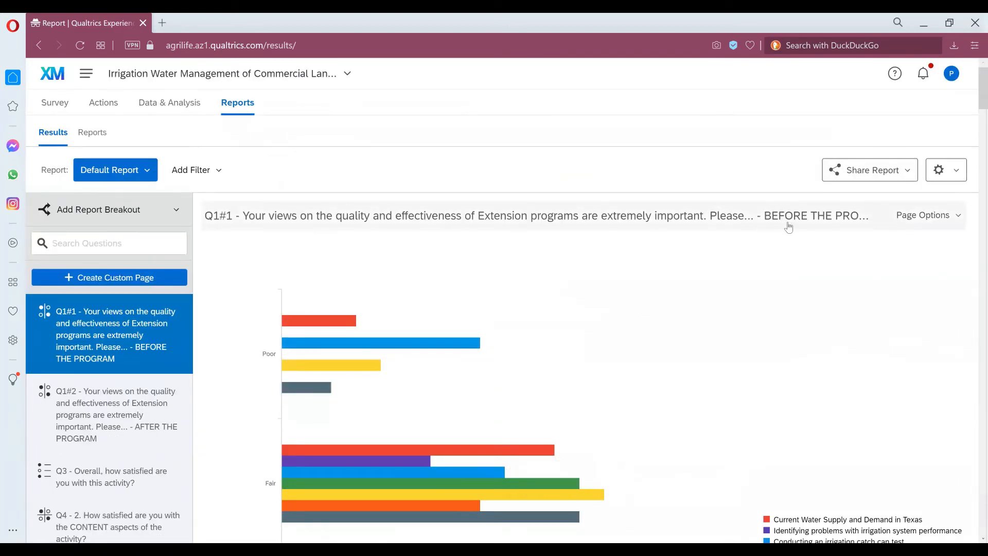
scroll(653, 264, "down", 10)
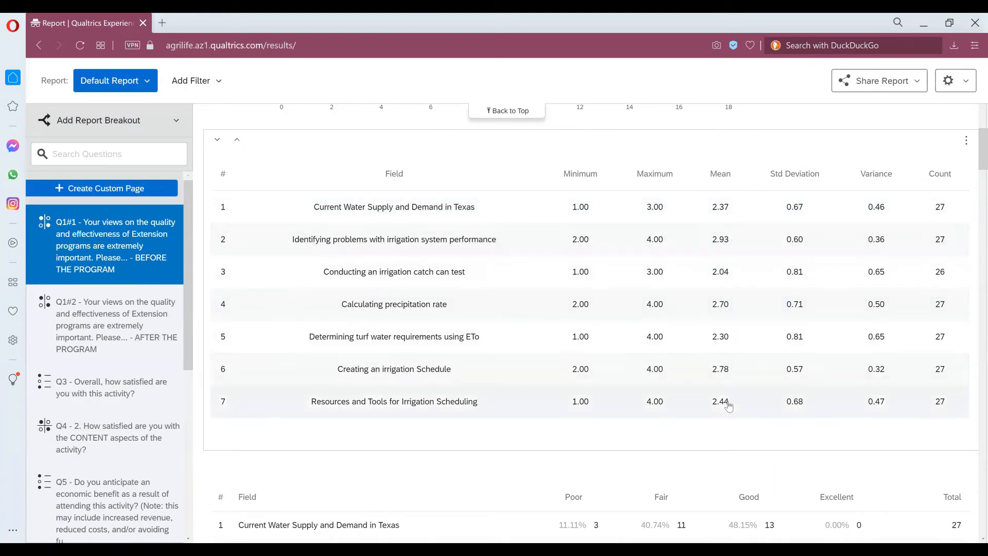
scroll(719, 398, "down", 5)
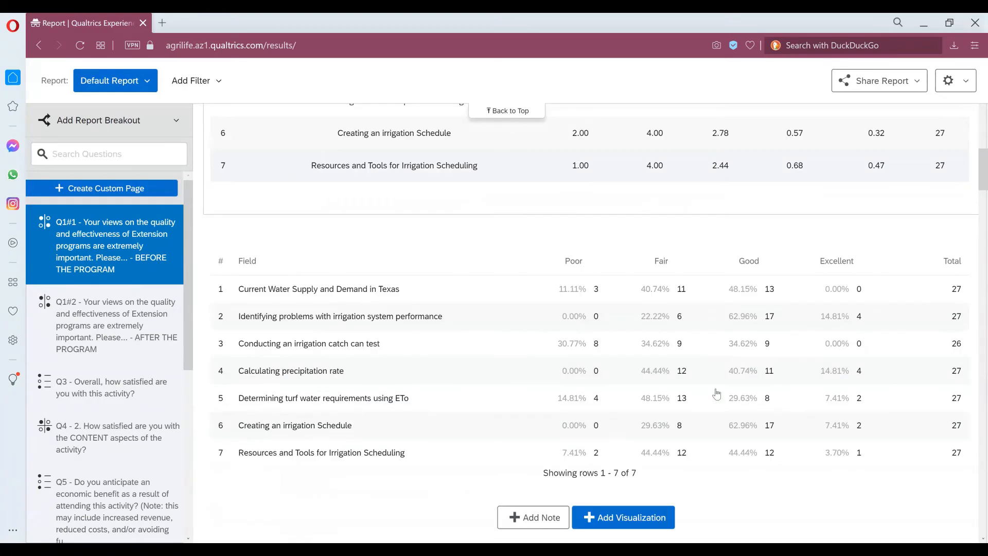
scroll(717, 394, "down", 8)
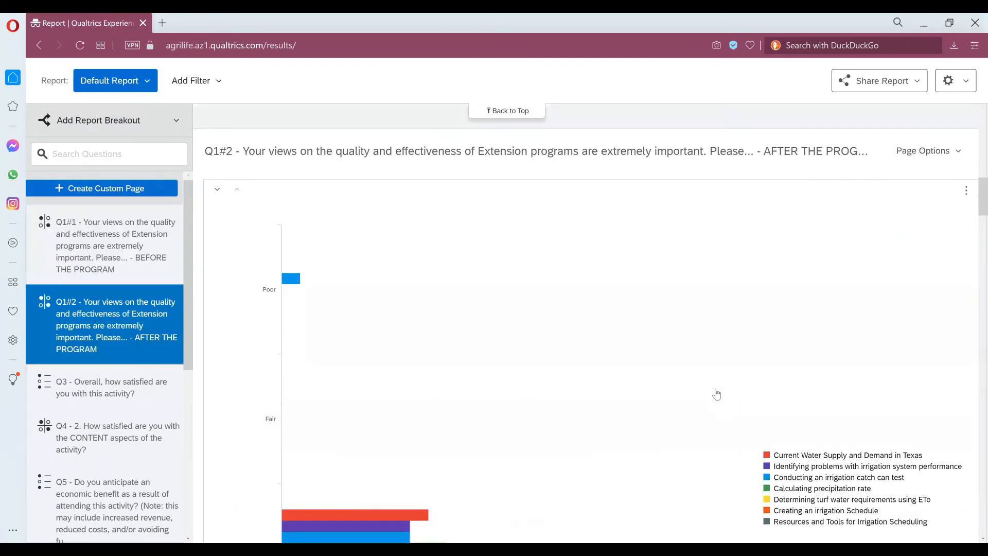
scroll(717, 395, "down", 5)
scroll(717, 394, "up", 5)
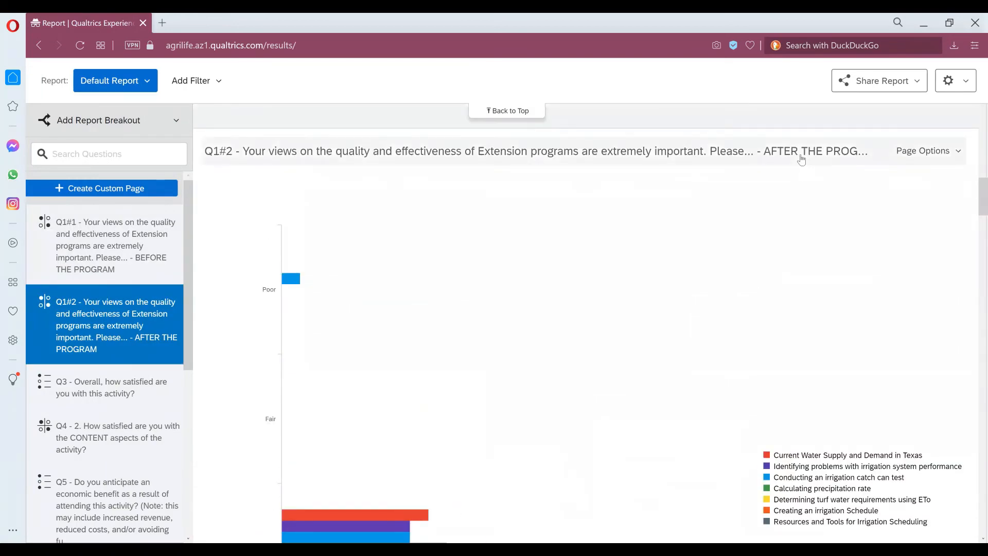
scroll(708, 223, "down", 10)
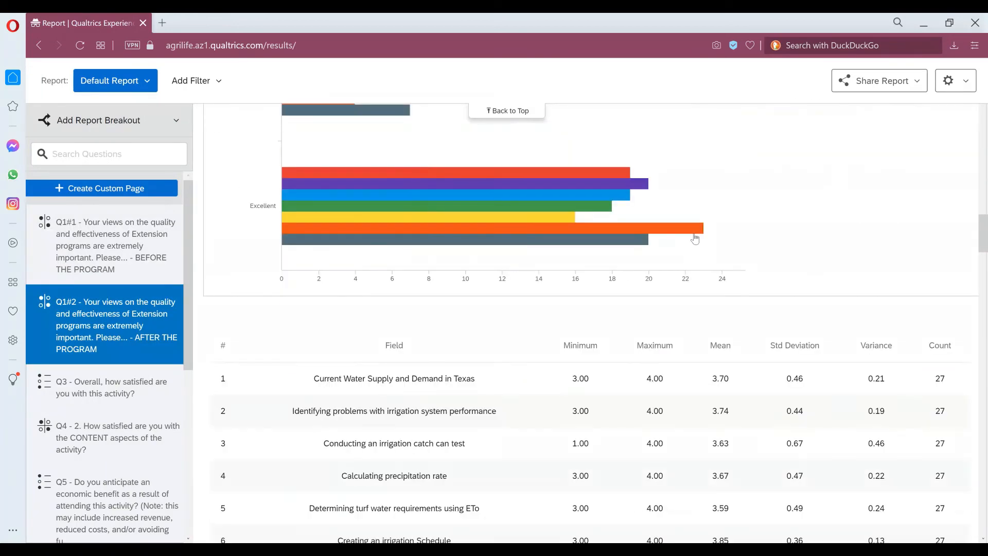
scroll(695, 239, "down", 5)
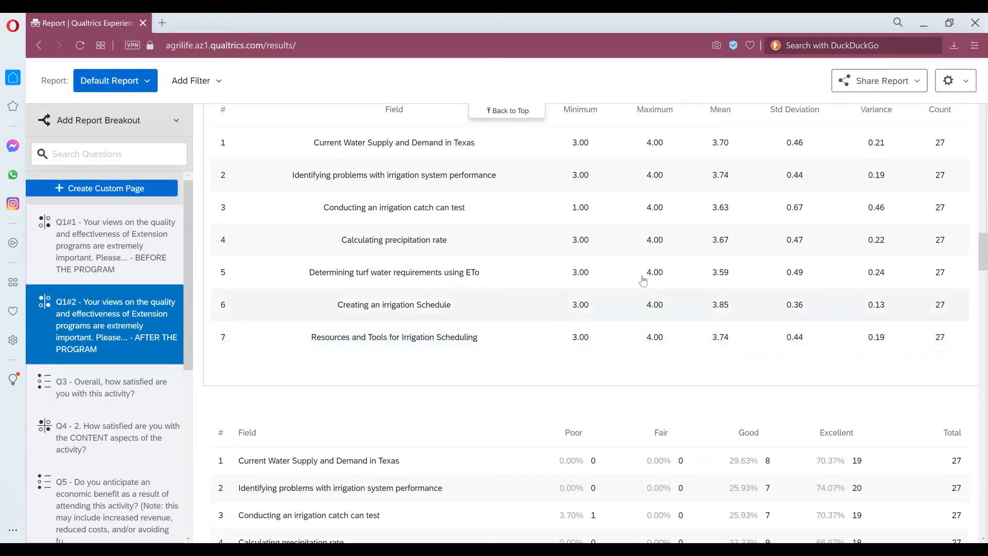
Compare the Poor-to-Excellent rating percentages per topic between the Q1 BEFORE THE PROGRAM and AFTER THE PROGRAM tables
scroll(630, 240, "up", 10)
scroll(631, 238, "up", 10)
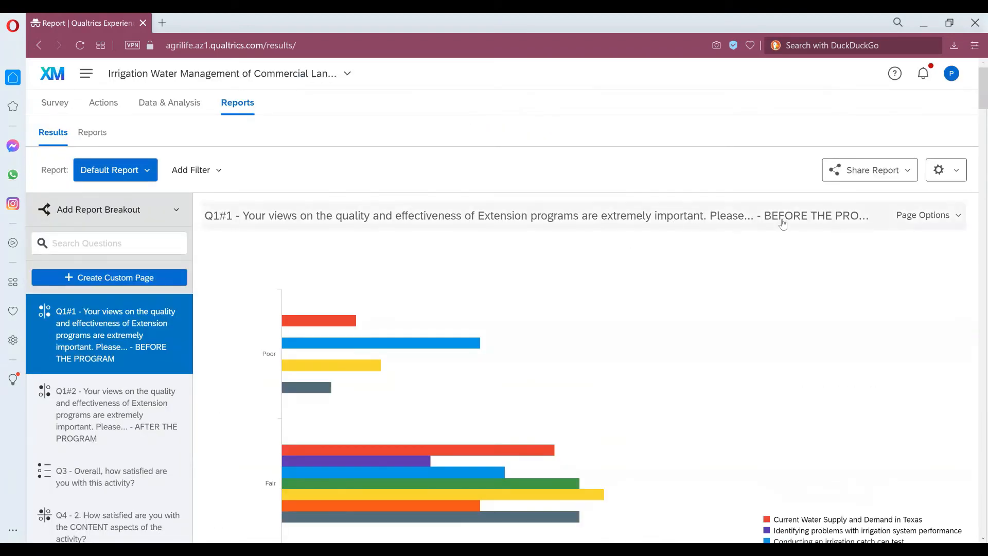
scroll(772, 229, "down", 10)
scroll(747, 243, "down", 9)
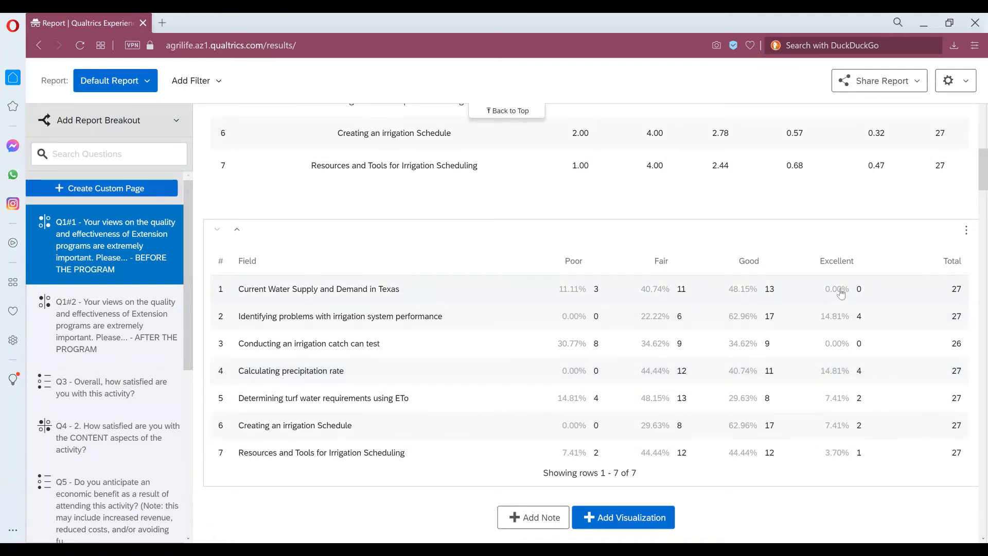
scroll(841, 293, "down", 10)
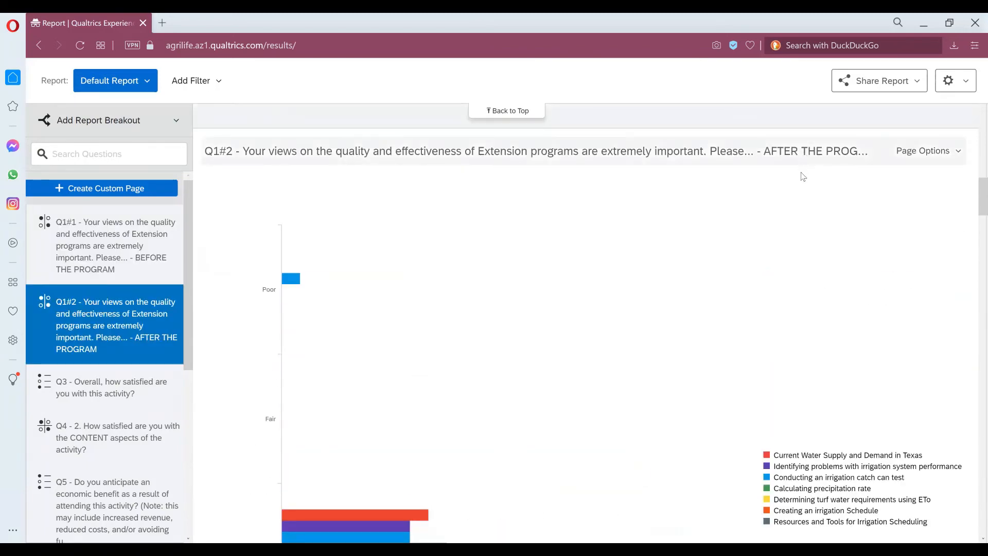
scroll(801, 196, "down", 5)
scroll(799, 211, "down", 8)
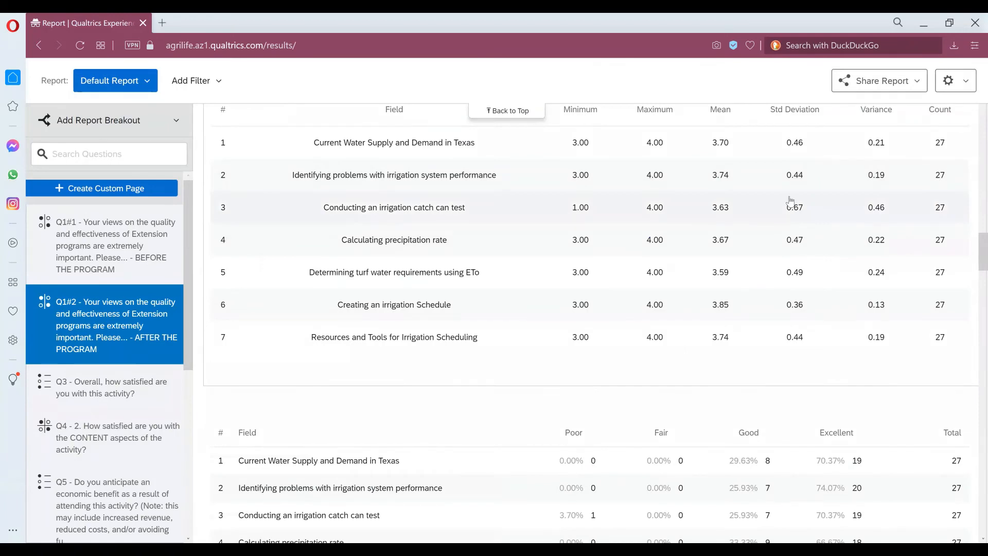
scroll(821, 365, "down", 5)
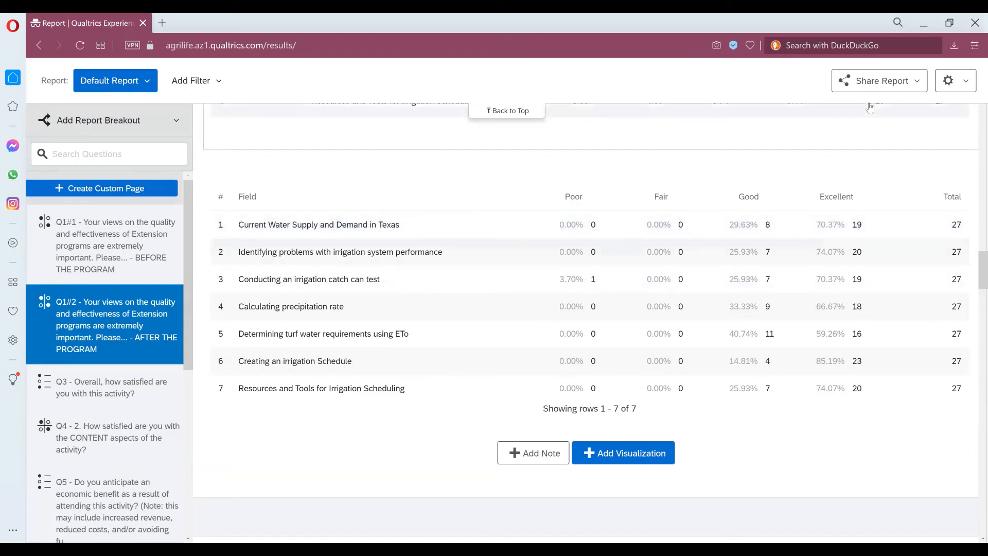
Filter the report to responses where Q9 - 13. Your age? is Greater than or Equal to 7 - 50 - 54
left_click_drag(975, 277, 955, 85)
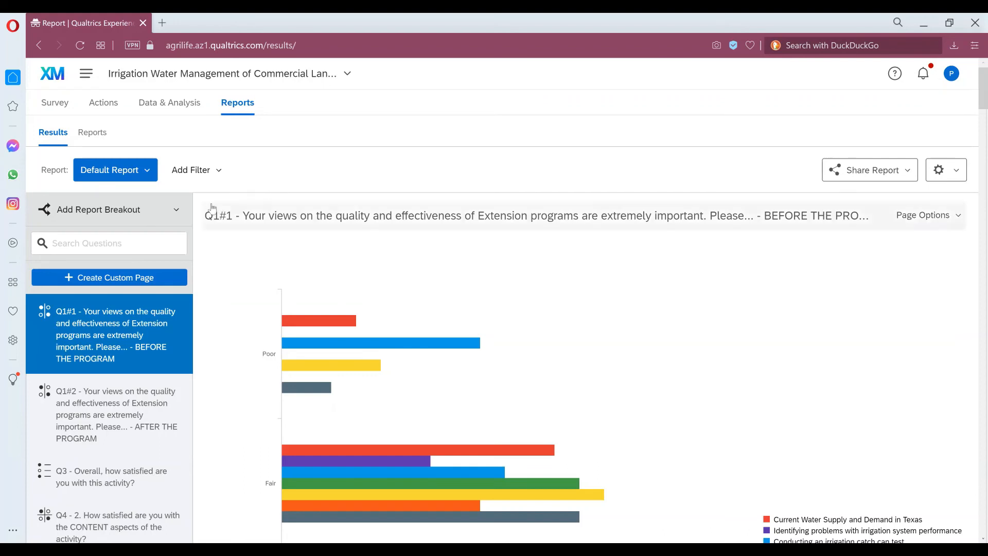
left_click(218, 174)
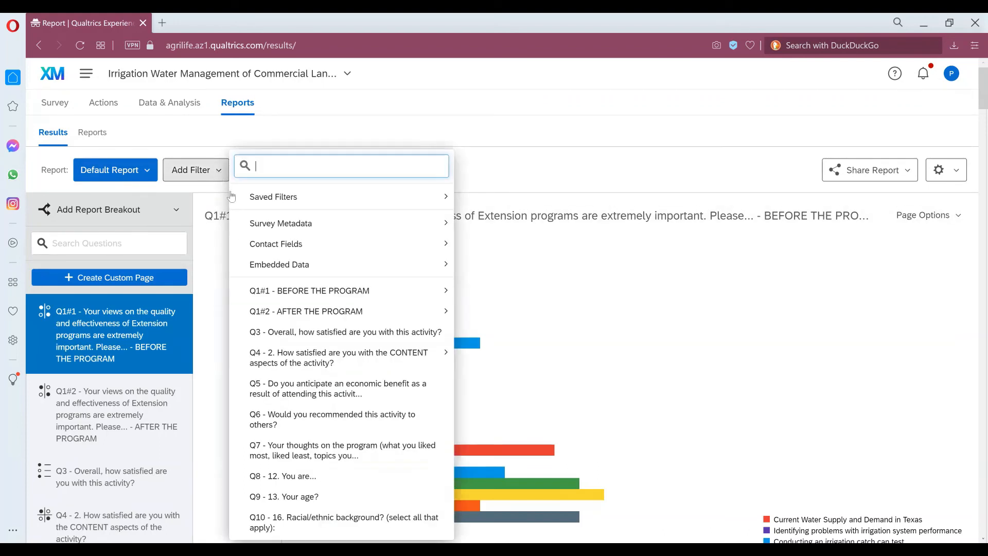
left_click(287, 498)
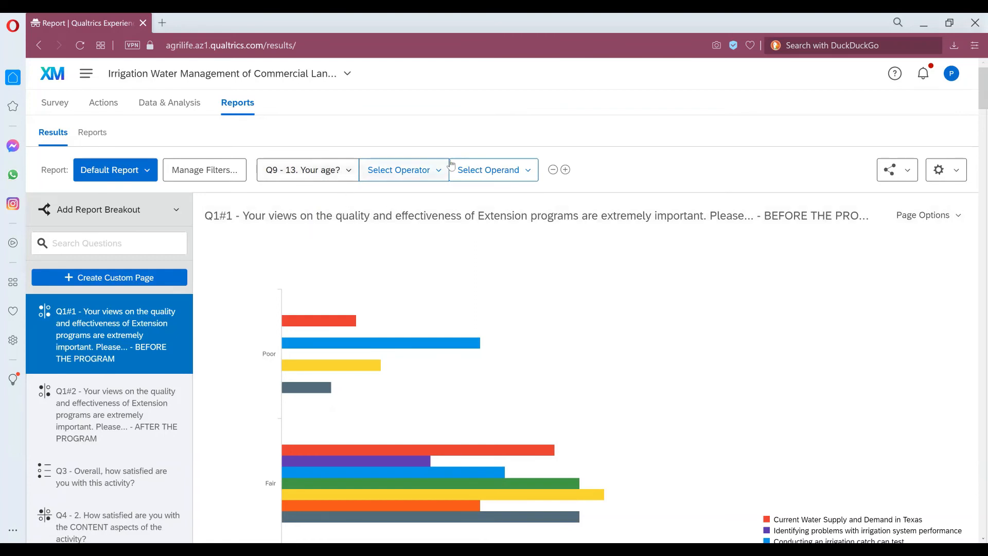
left_click(441, 173)
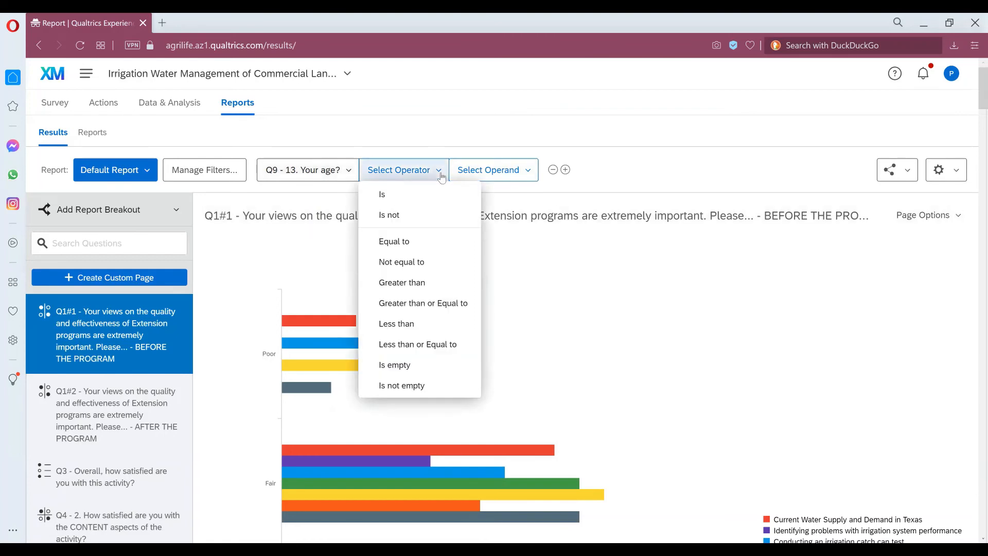
left_click(409, 306)
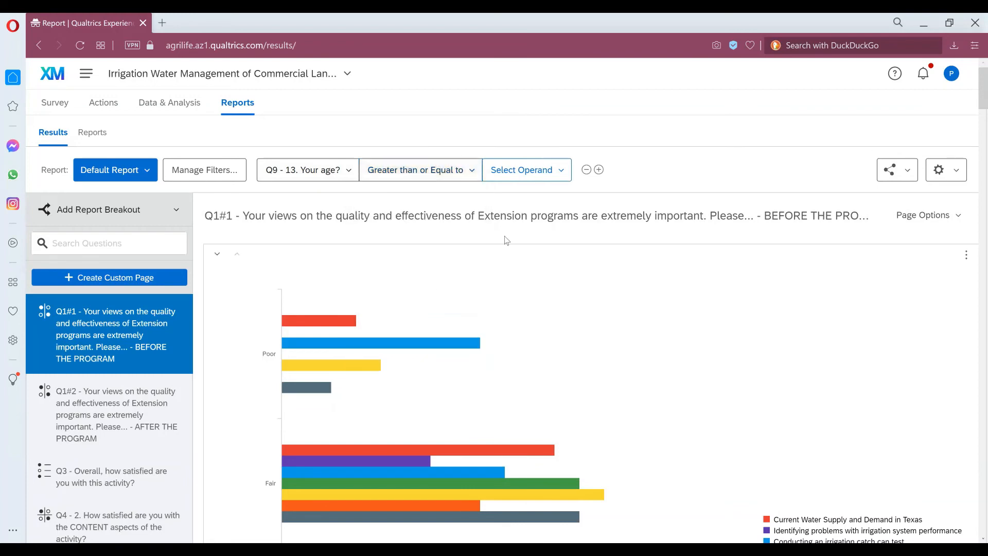
left_click(563, 176)
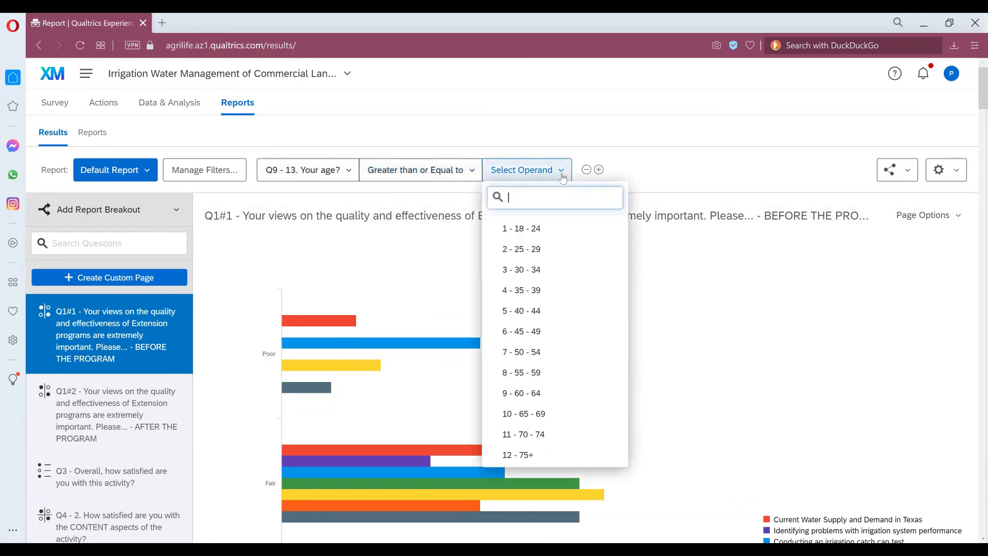
left_click(547, 355)
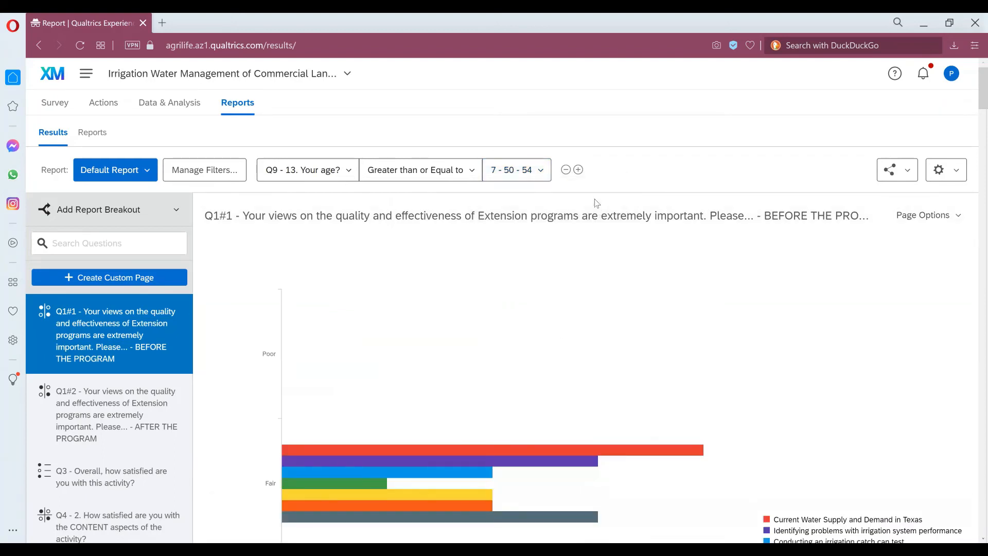
Review the Q1 BEFORE THE PROGRAM and AFTER THE PROGRAM charts and tables with the age filter applied
scroll(600, 245, "down", 5)
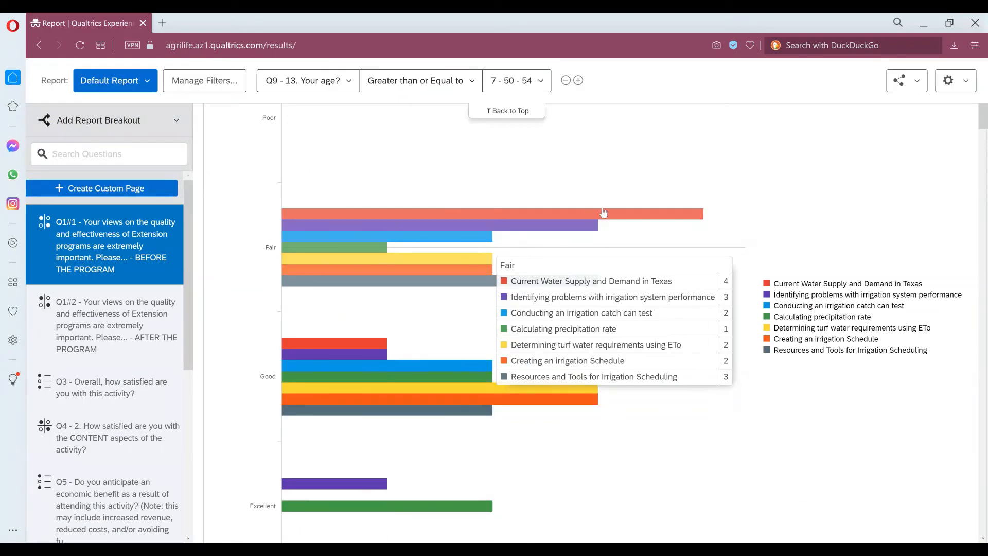
scroll(765, 244, "down", 7)
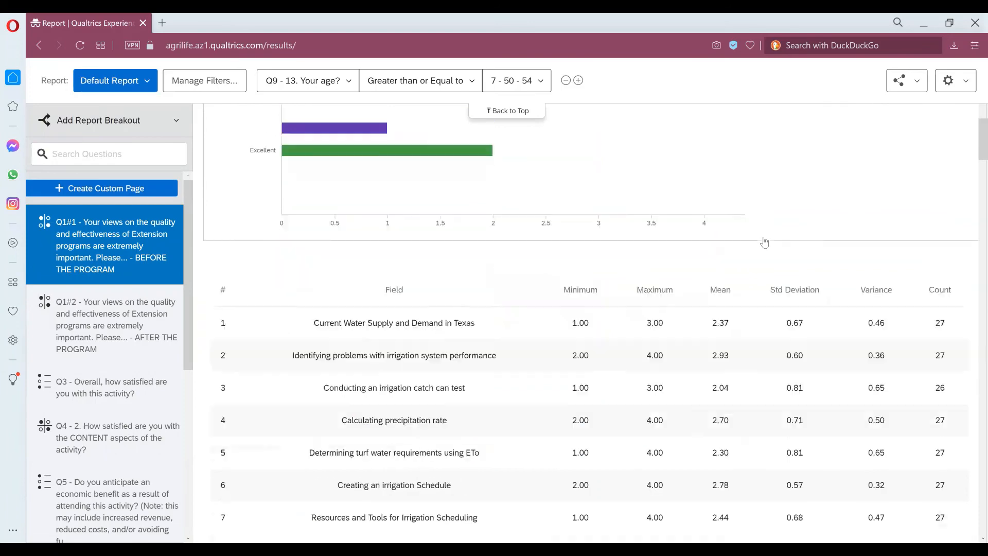
scroll(765, 243, "down", 11)
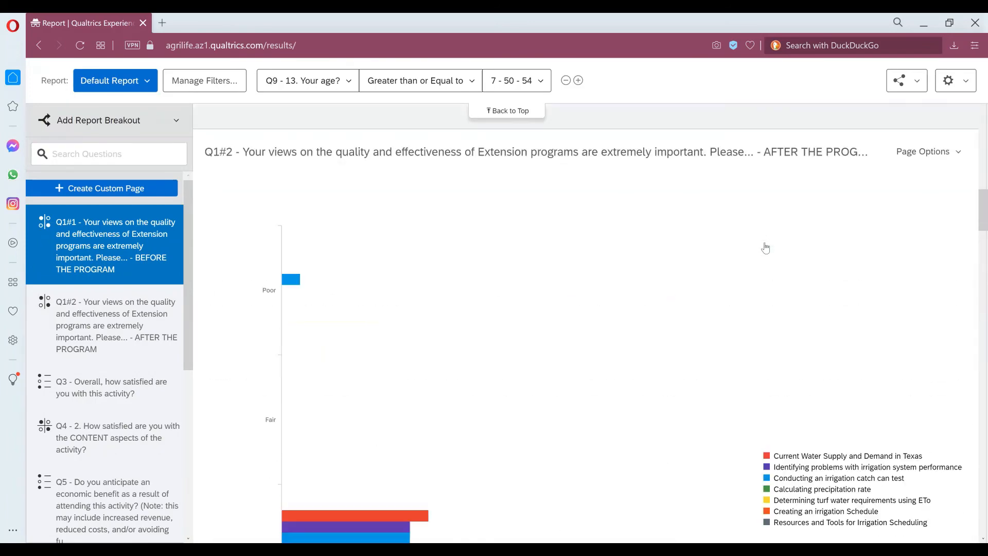
scroll(765, 248, "down", 9)
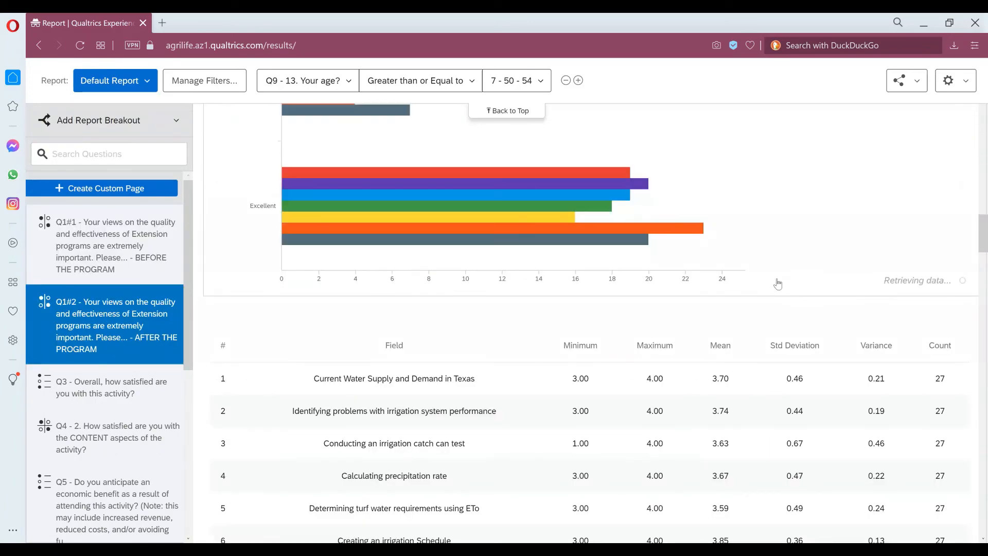
scroll(772, 319, "down", 9)
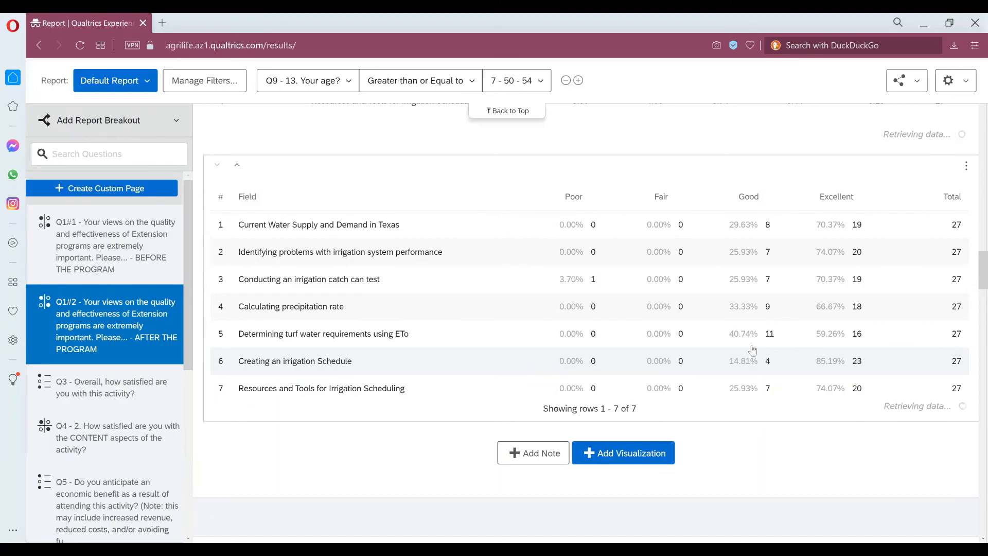
scroll(576, 330, "up", 10)
scroll(566, 326, "up", 5)
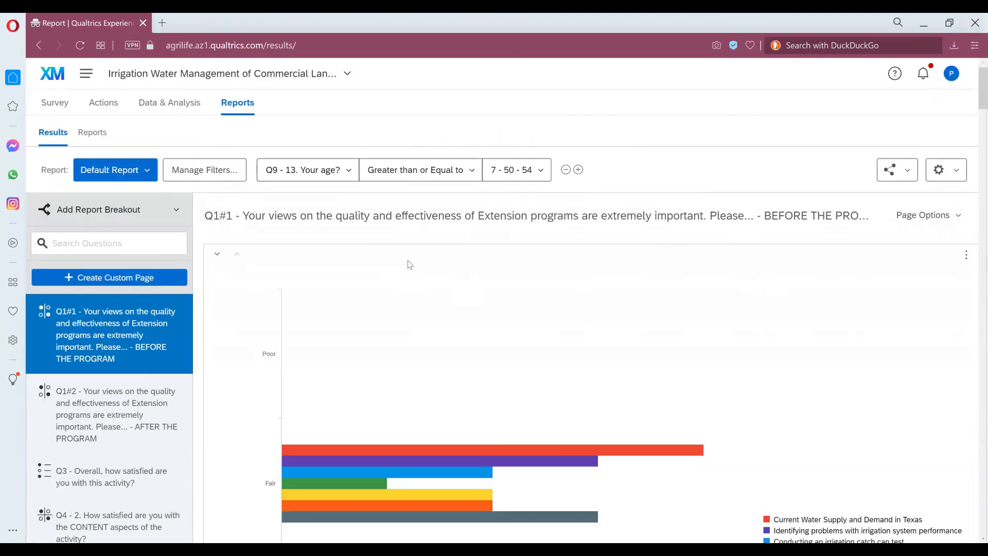
Copy the filtered report under the name Those Age 50, and switch back to the Default Report
left_click(148, 172)
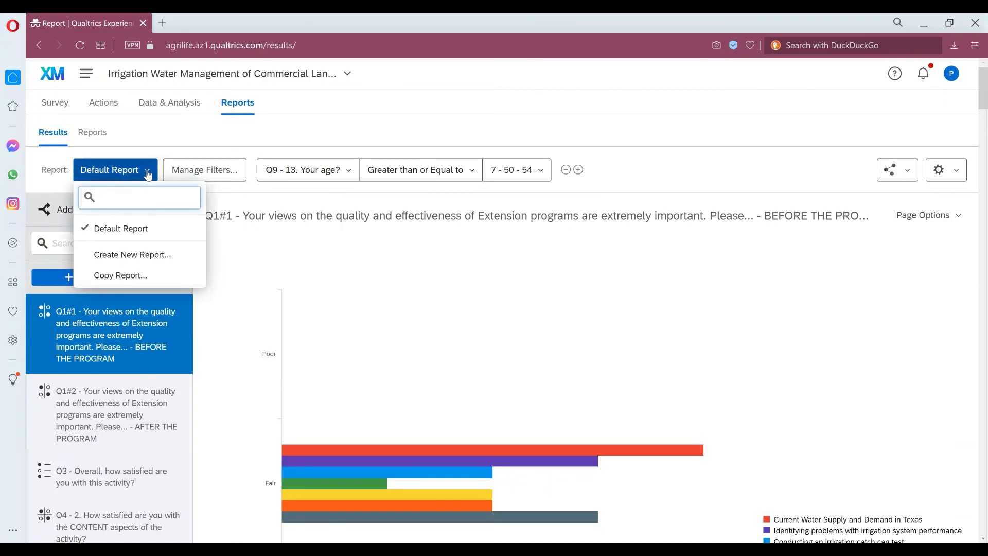
left_click(153, 277)
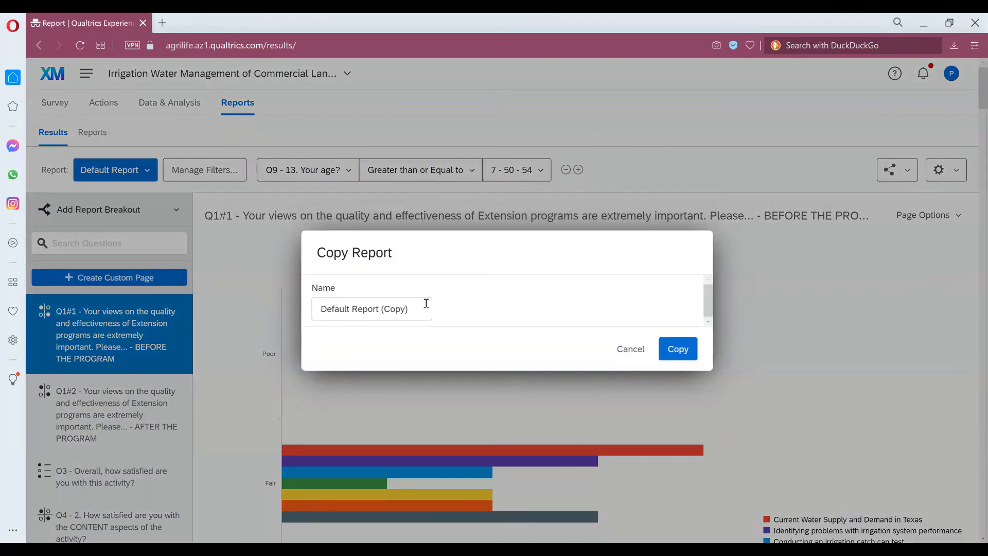
left_click_drag(427, 303, 298, 312)
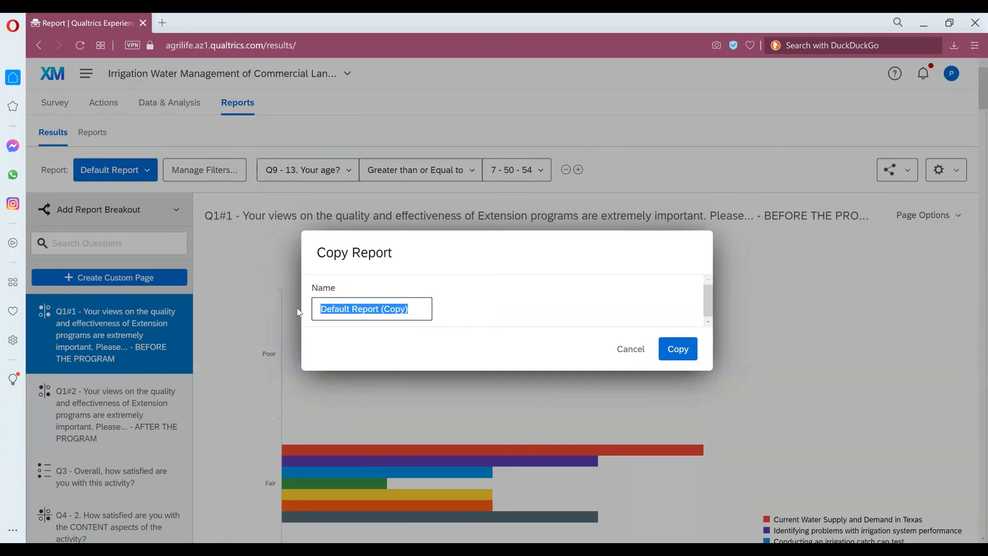
type("Thos")
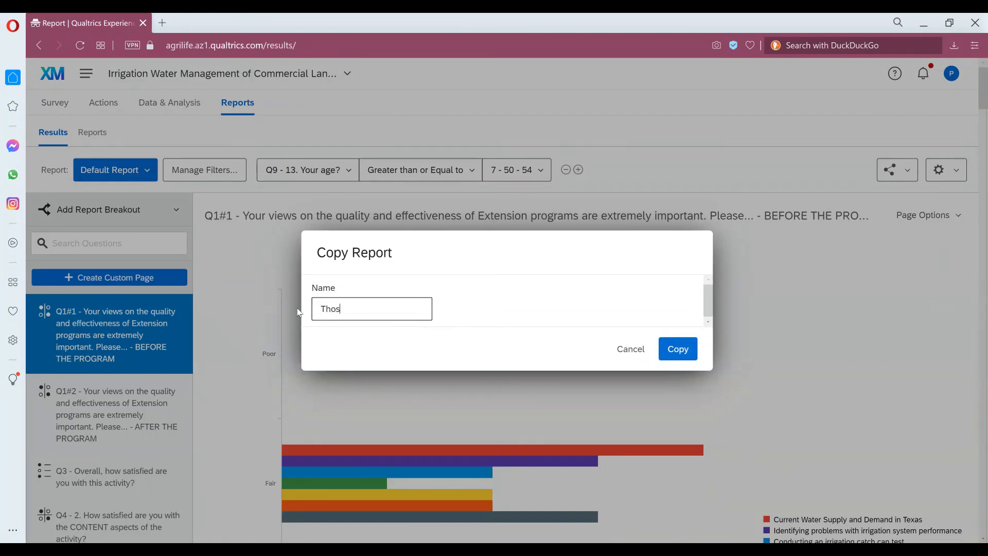
type("e Age 50+")
left_click(690, 349)
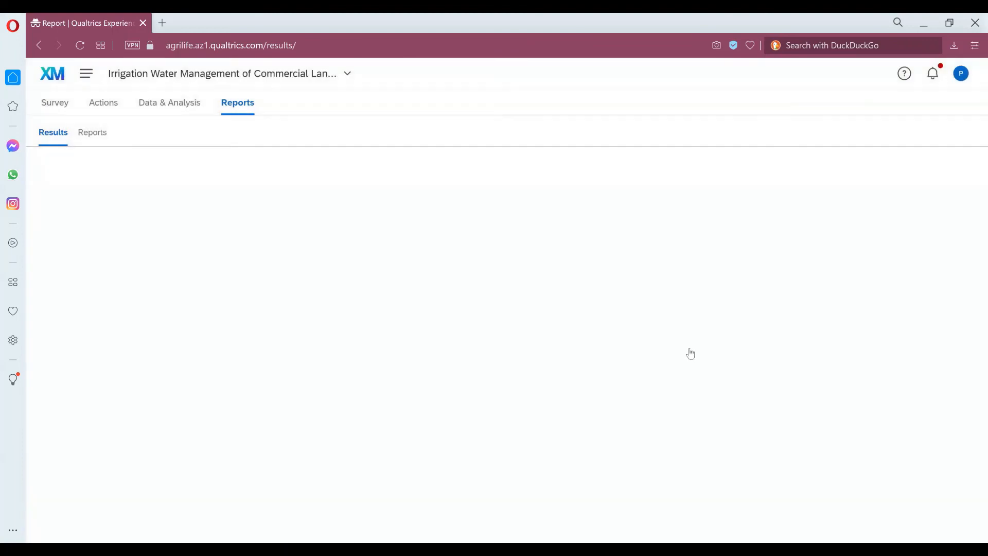
left_click(147, 172)
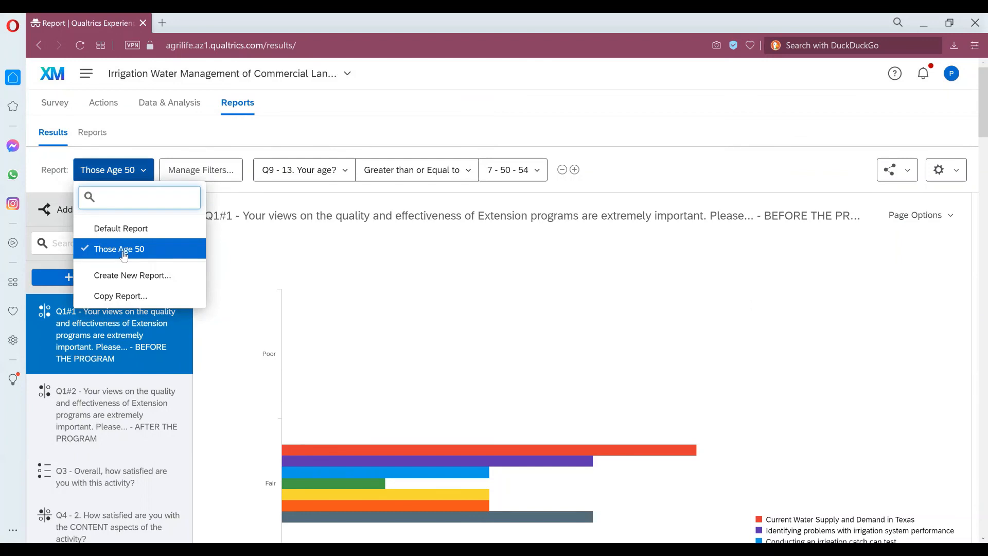
left_click(133, 229)
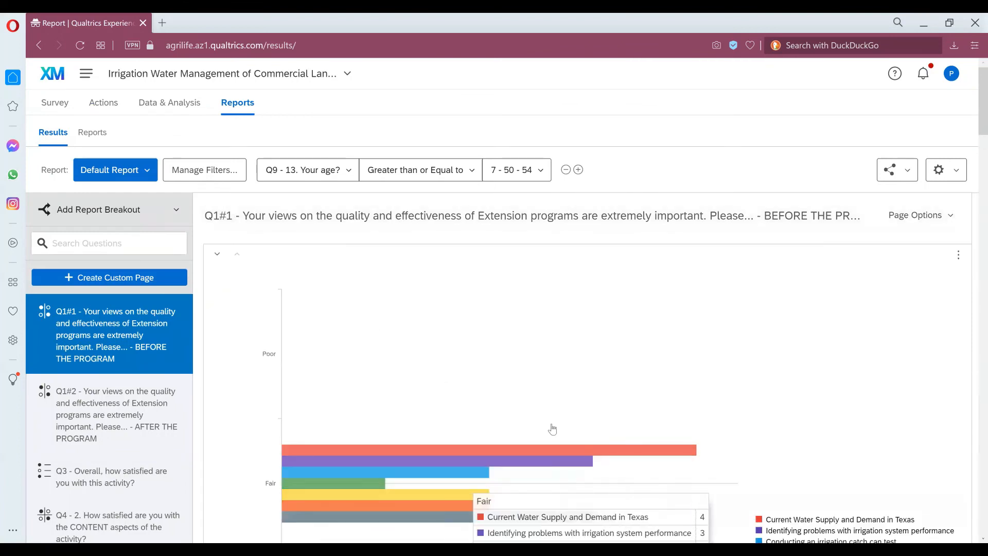
Check the report's response counts, and remove the Q9 - 13. Your age? filter from the Default Report
left_click(957, 171)
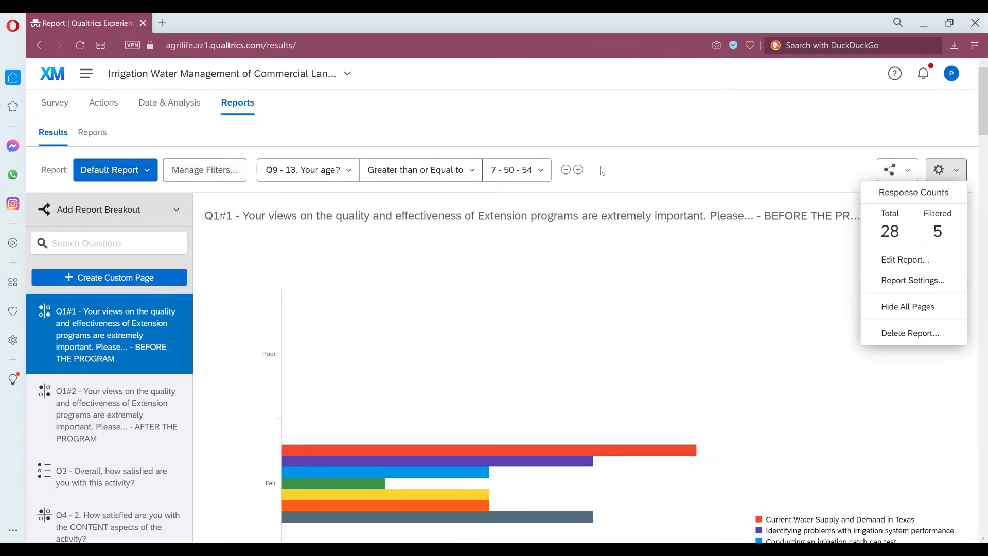
left_click(566, 171)
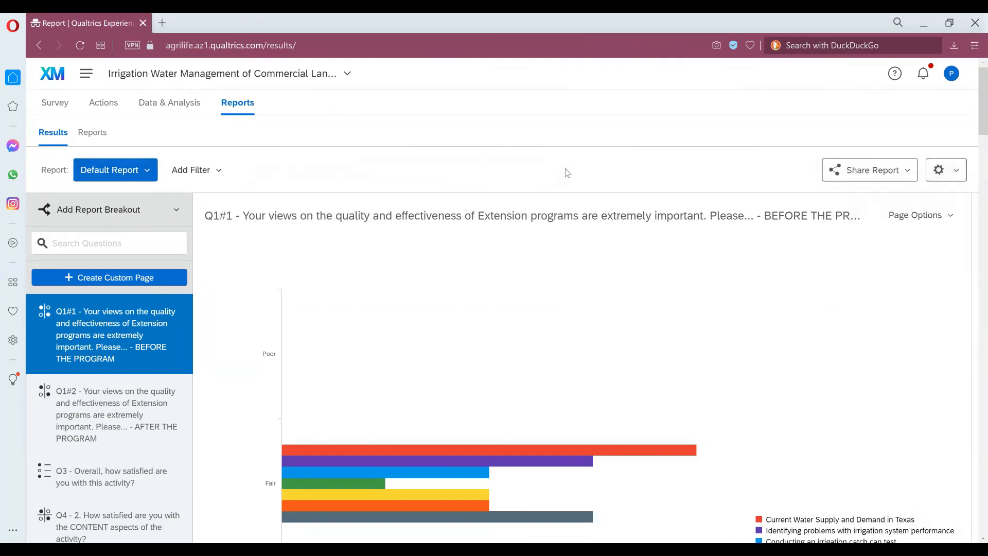
Review the unfiltered Q1 BEFORE THE PROGRAM chart and its statistics table, including each topic's mean and response count
mouse_move(503, 306)
scroll(514, 308, "down", 5)
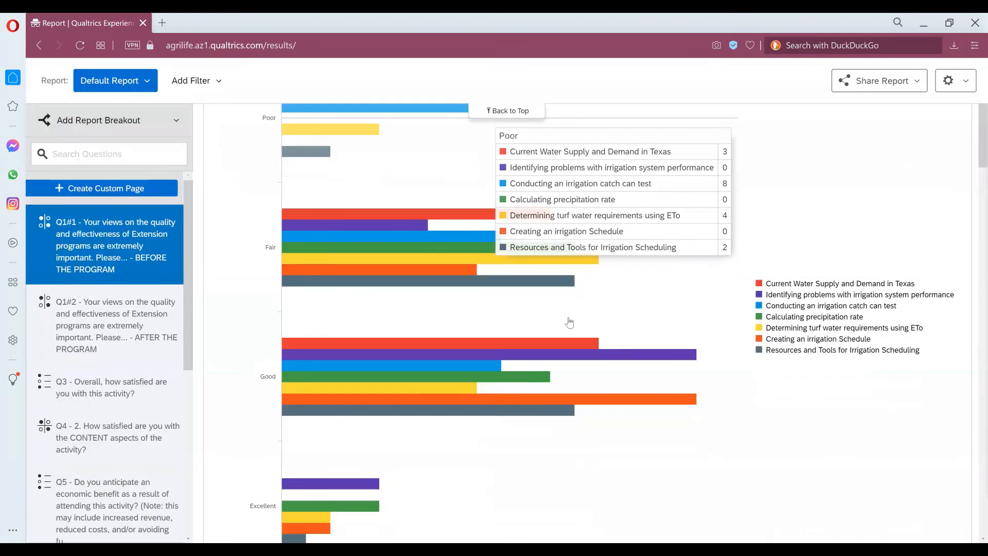
scroll(634, 306, "down", 8)
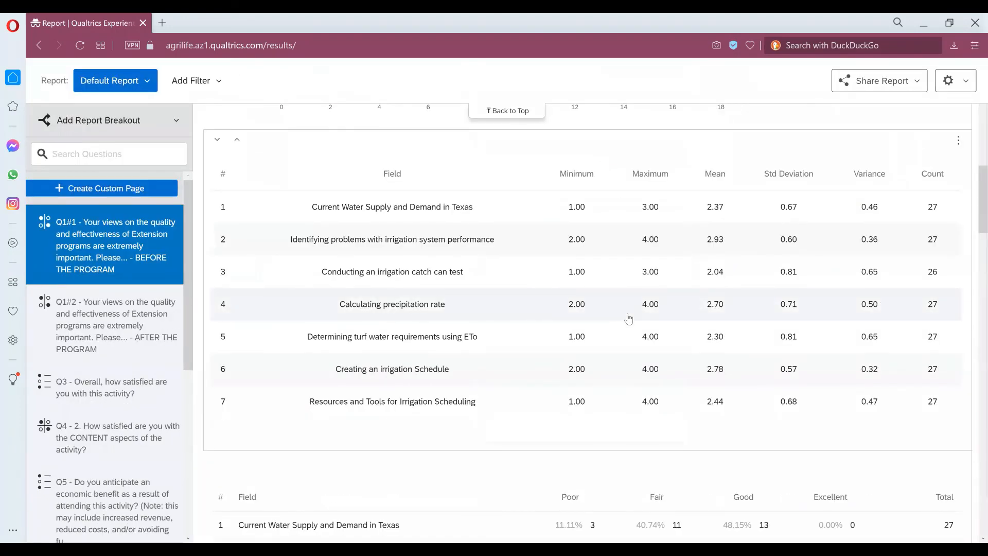
scroll(629, 319, "up", 10)
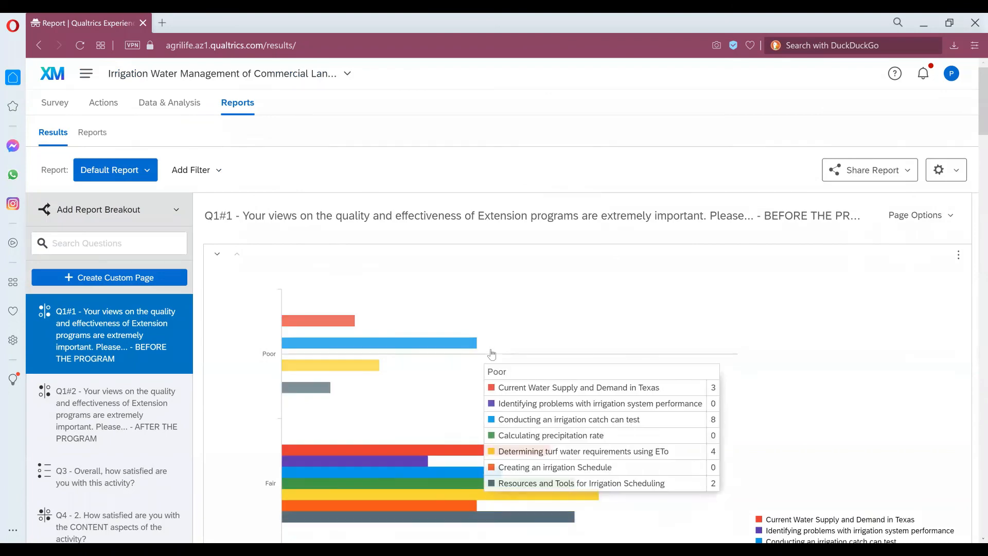
scroll(490, 353, "down", 4)
scroll(511, 399, "down", 5)
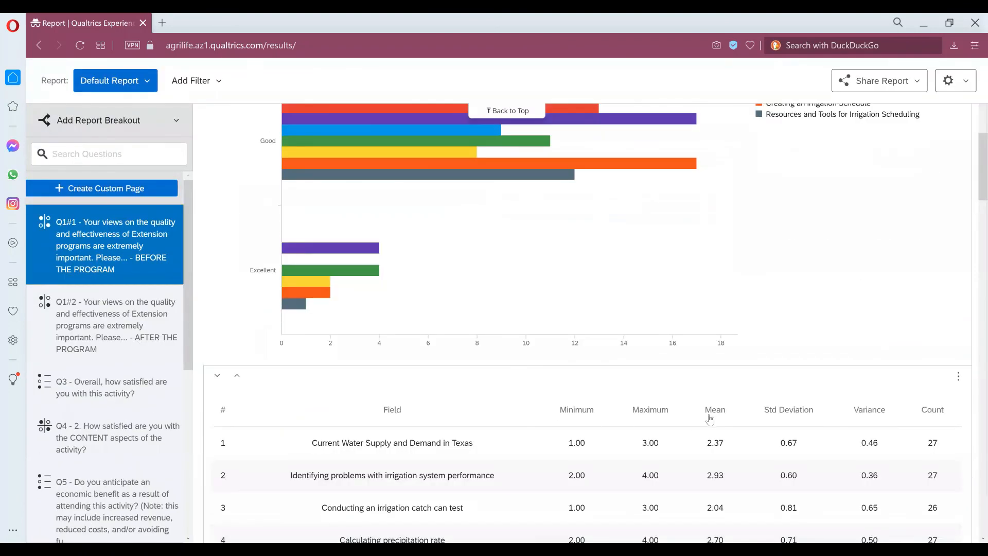
scroll(737, 420, "down", 5)
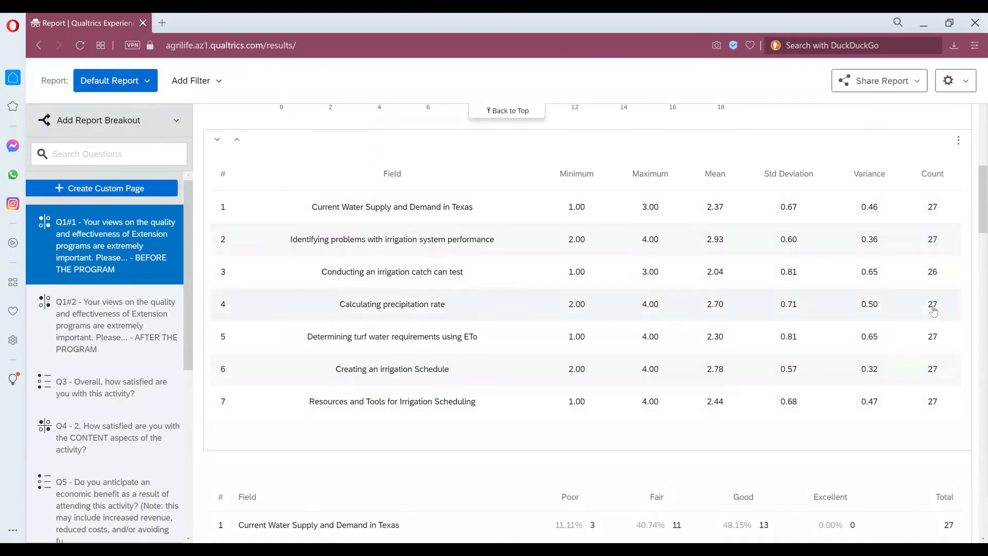
scroll(633, 309, "up", 8)
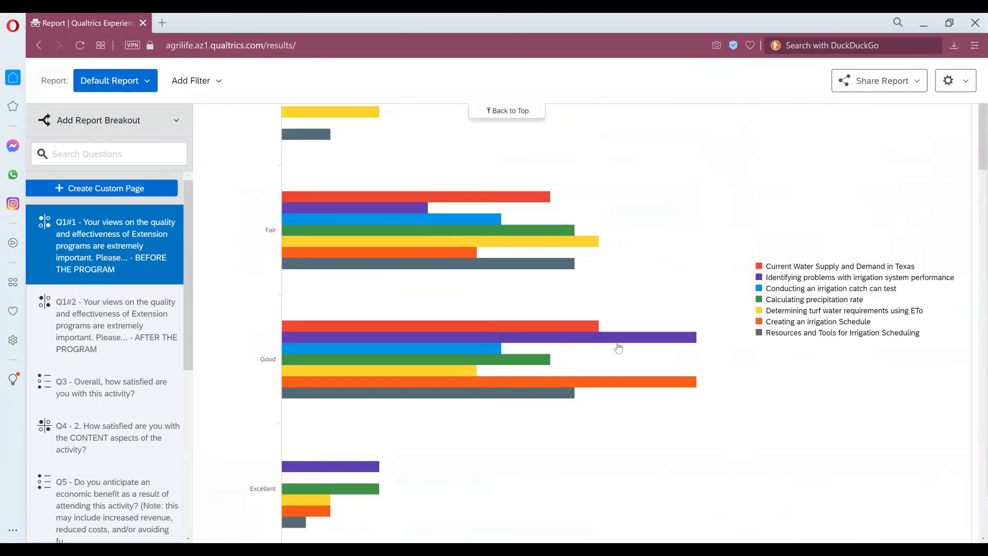
scroll(466, 232, "up", 6)
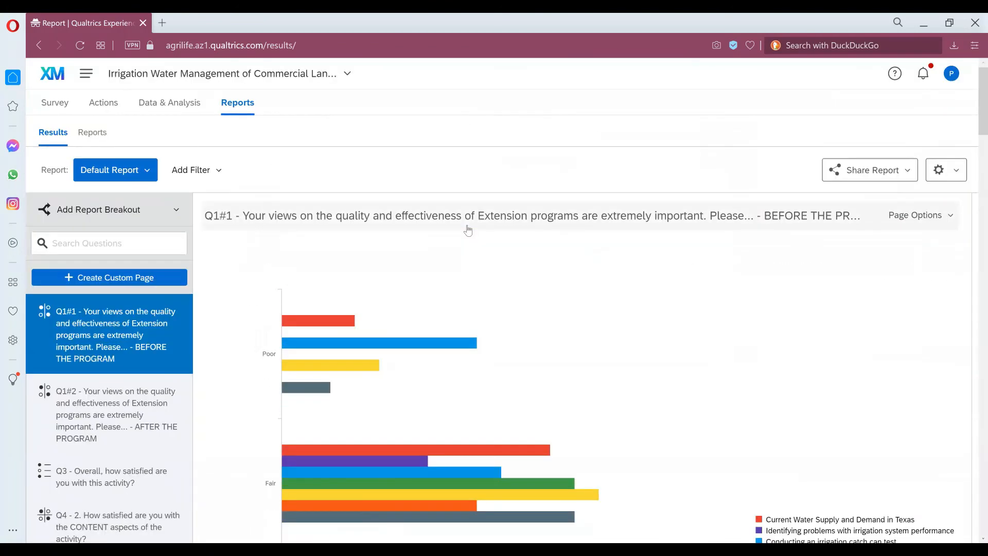
Check the list of saved reports without switching, and open the Default Report's sharing and export options
left_click(147, 173)
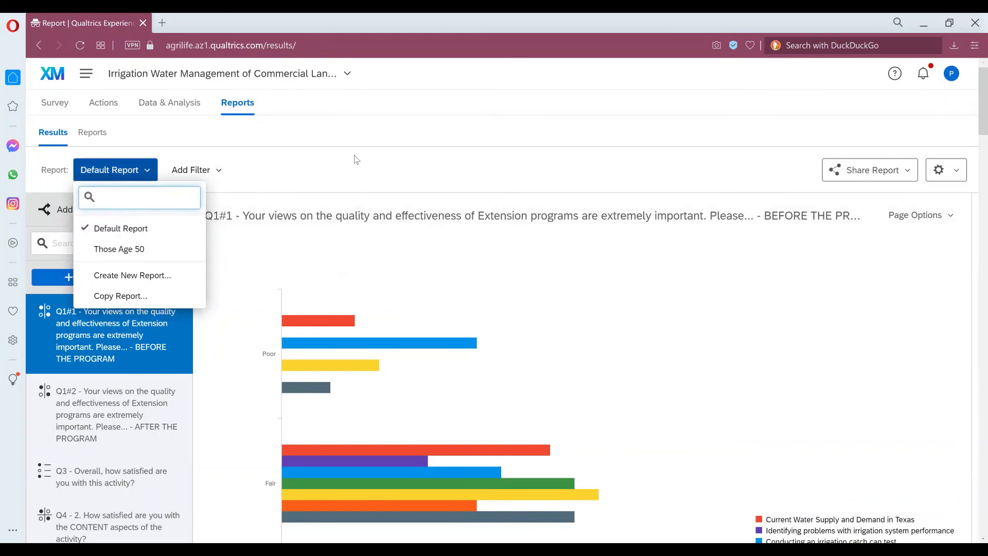
left_click(506, 158)
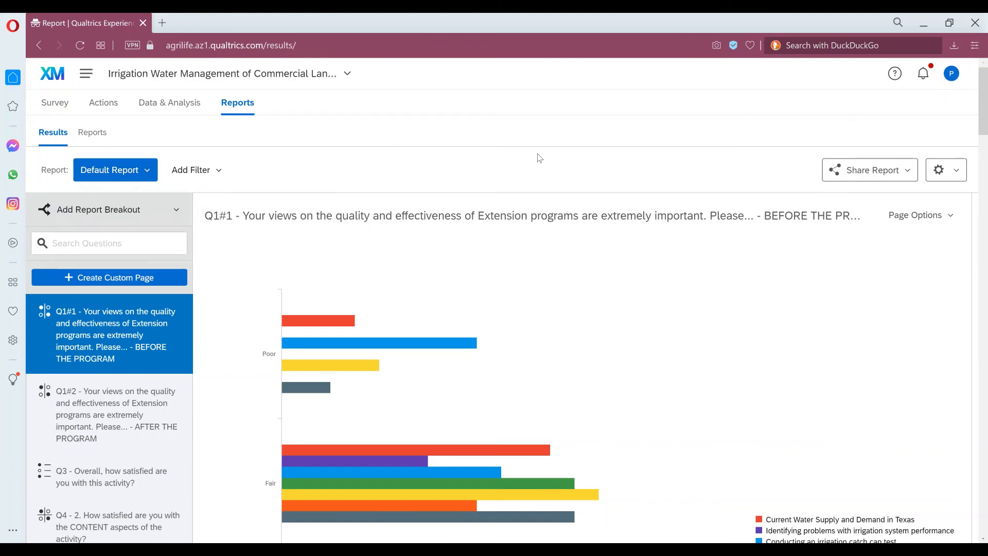
left_click(908, 174)
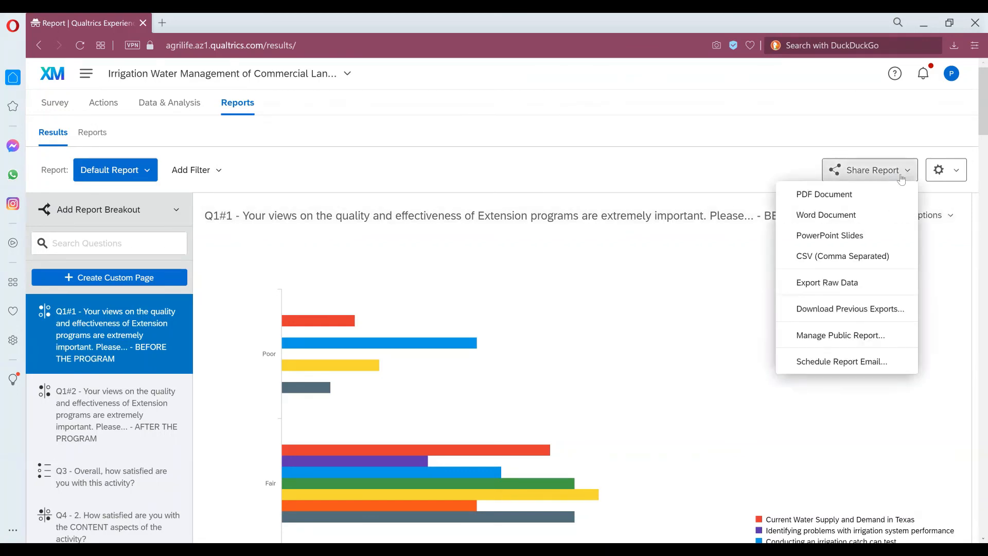